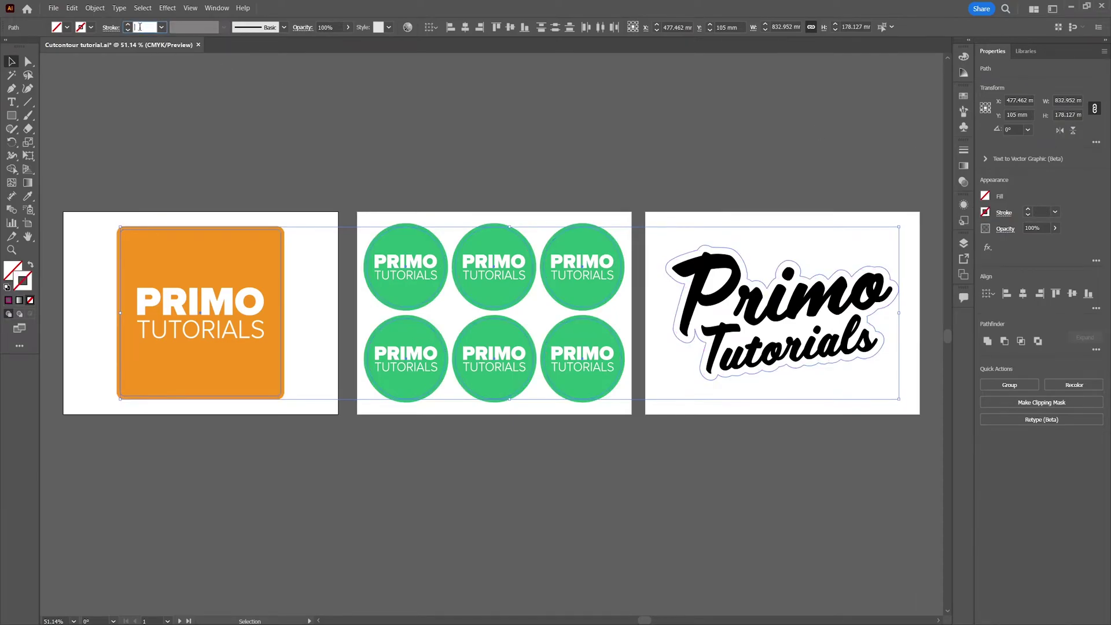
- Set the stroke weight of all three designs' outlines to 10 pt, then deselect
type("10")
key("Return")
key("BackSpace")
type("10")
key("Return")
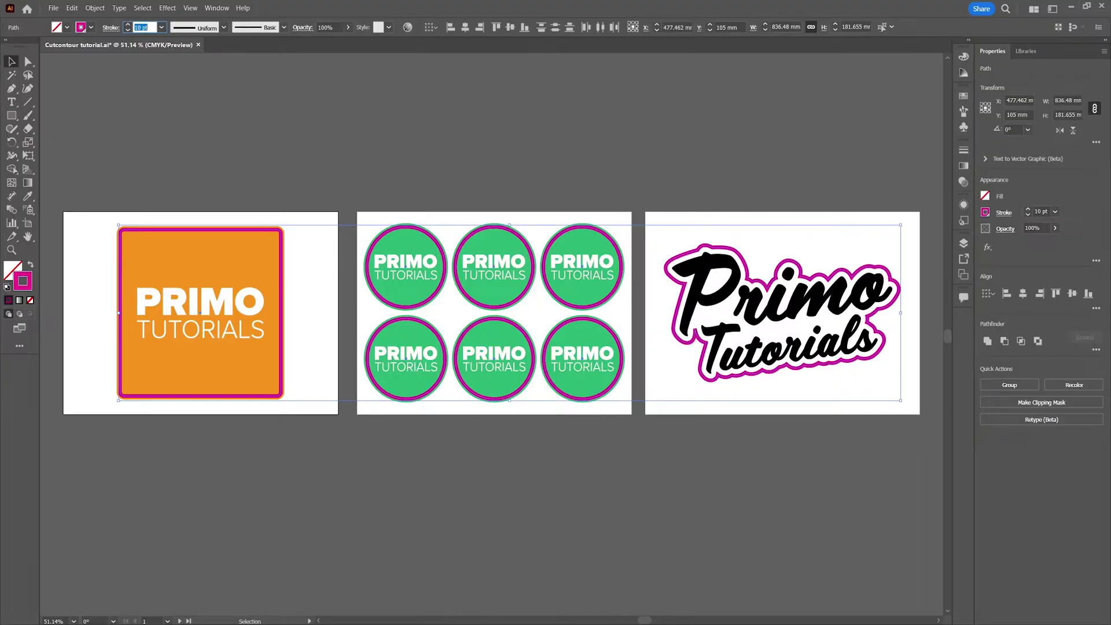
key("Escape")
left_click(238, 148)
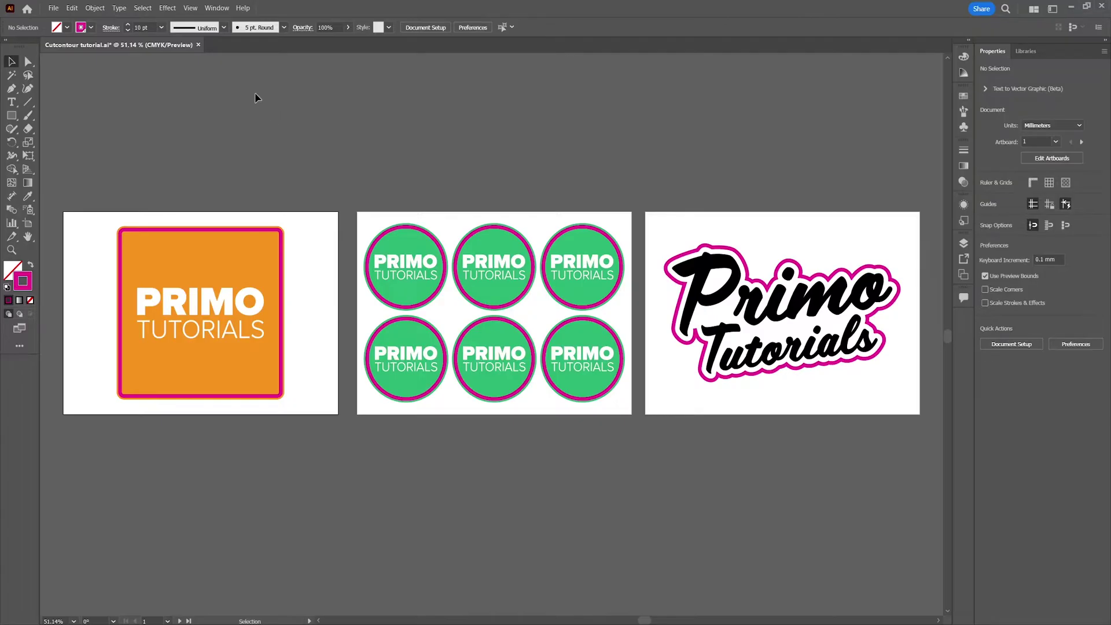
- Switch to the Advanced toolbar through Window > Toolbars
left_click(217, 8)
mouse_move(234, 54)
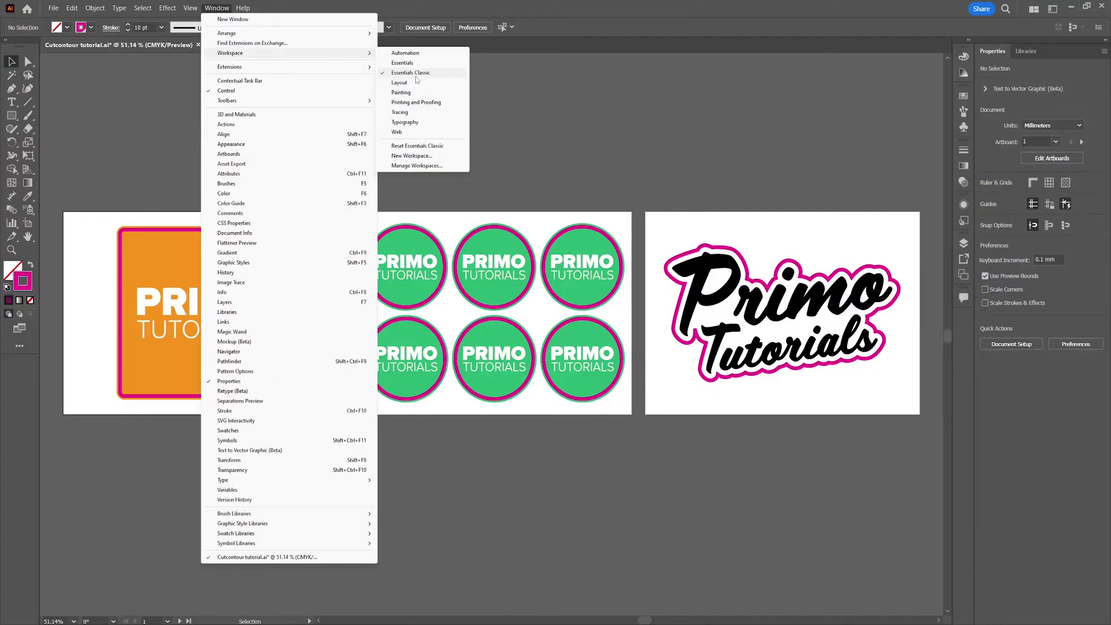
mouse_move(296, 104)
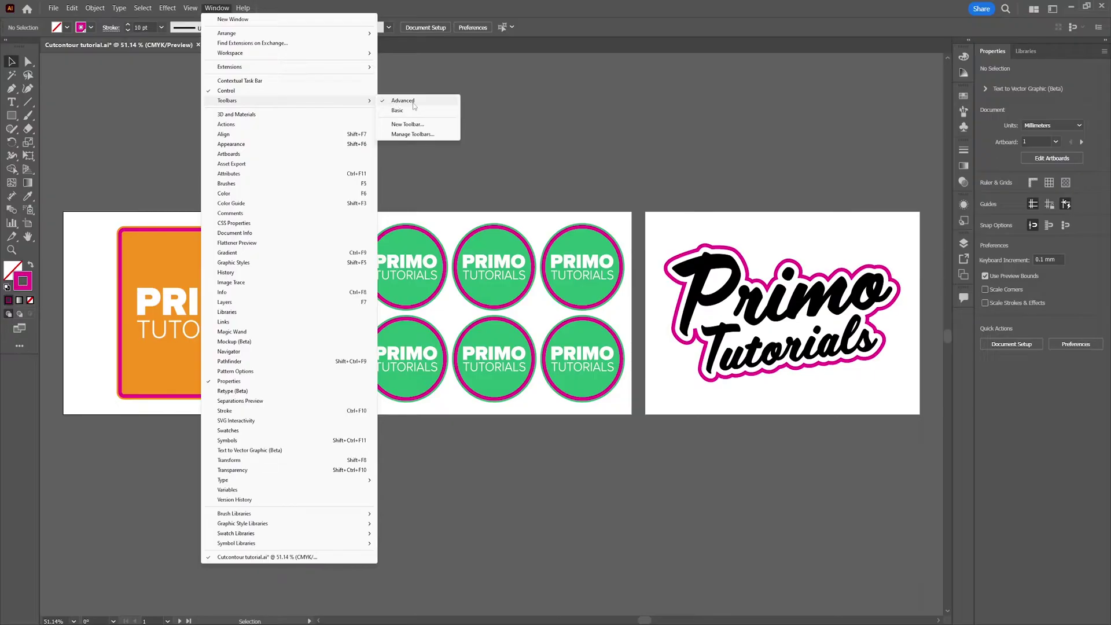
left_click(481, 82)
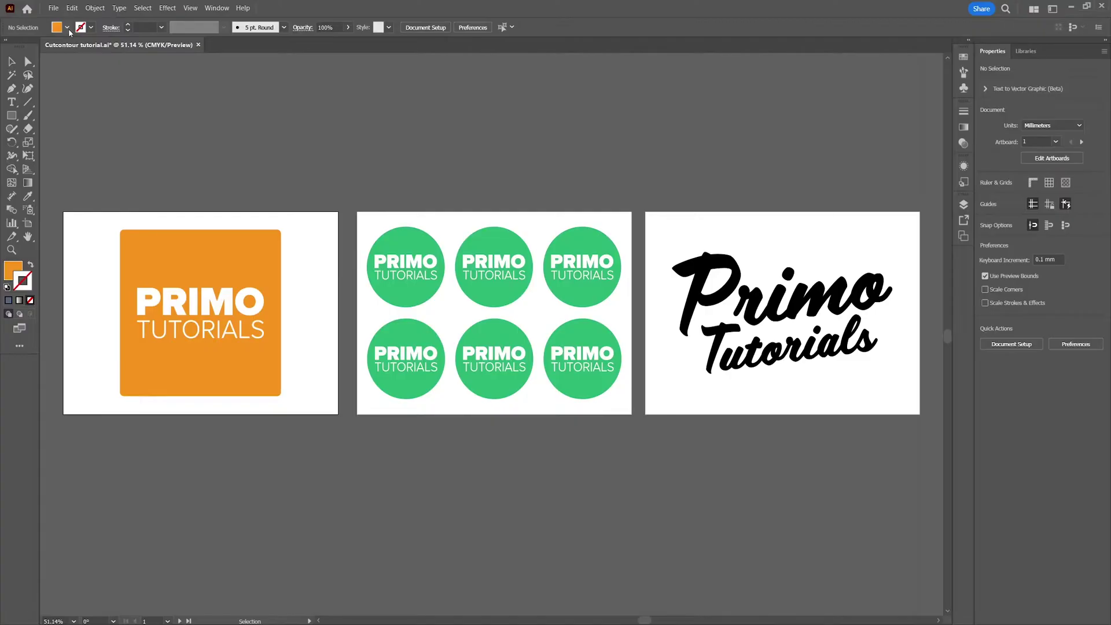
- Pick magenta as the fill and start a new swatch named CutContour
left_click(67, 27)
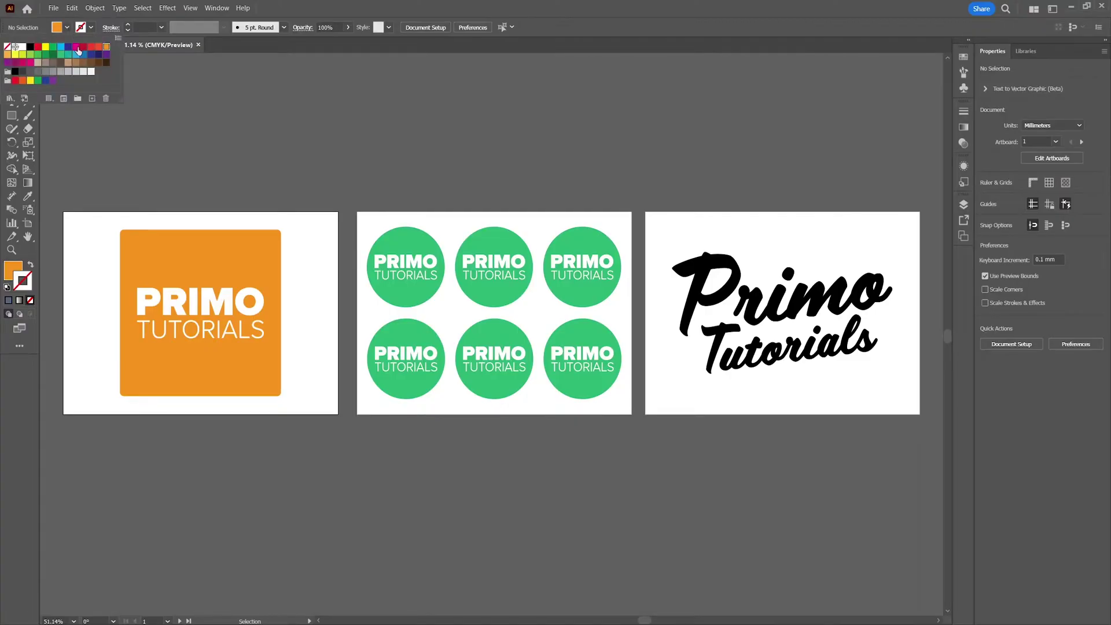
left_click(77, 48)
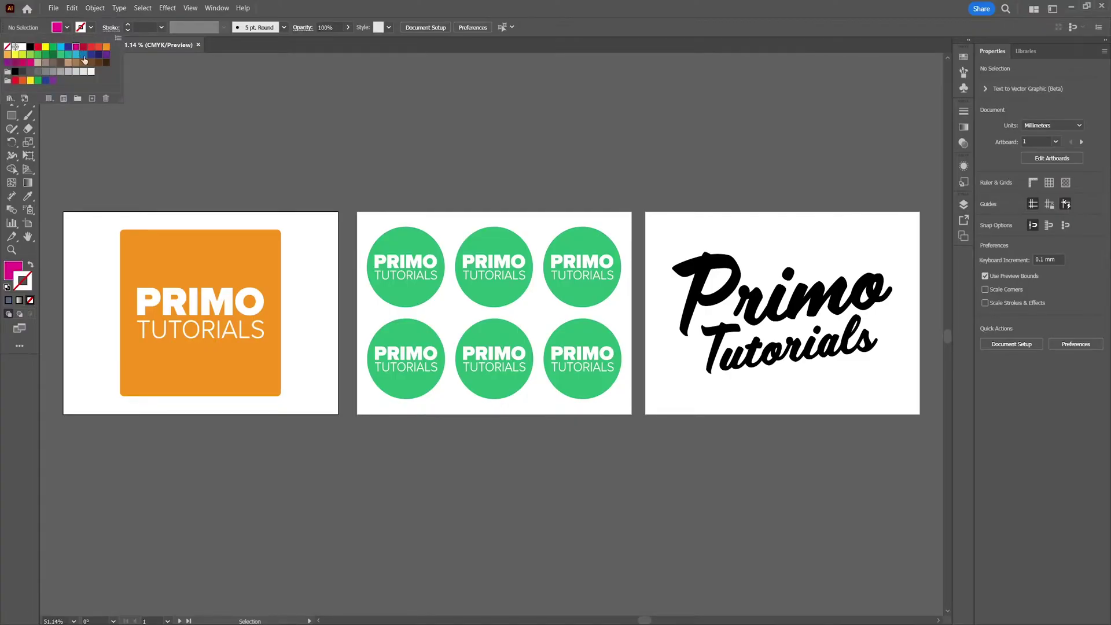
left_click(119, 40)
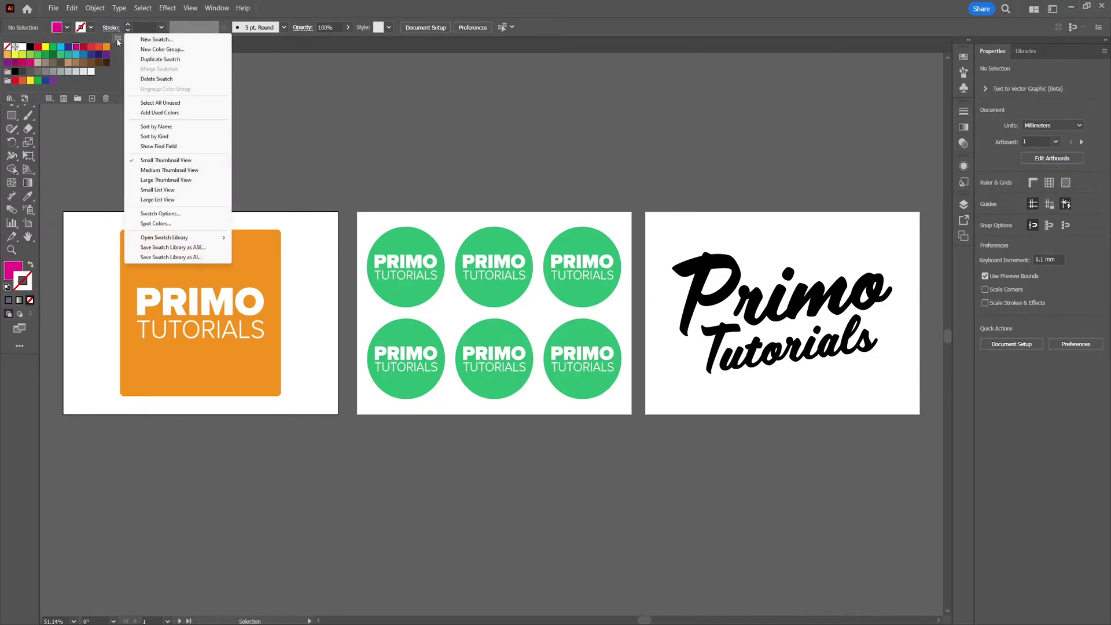
left_click(164, 40)
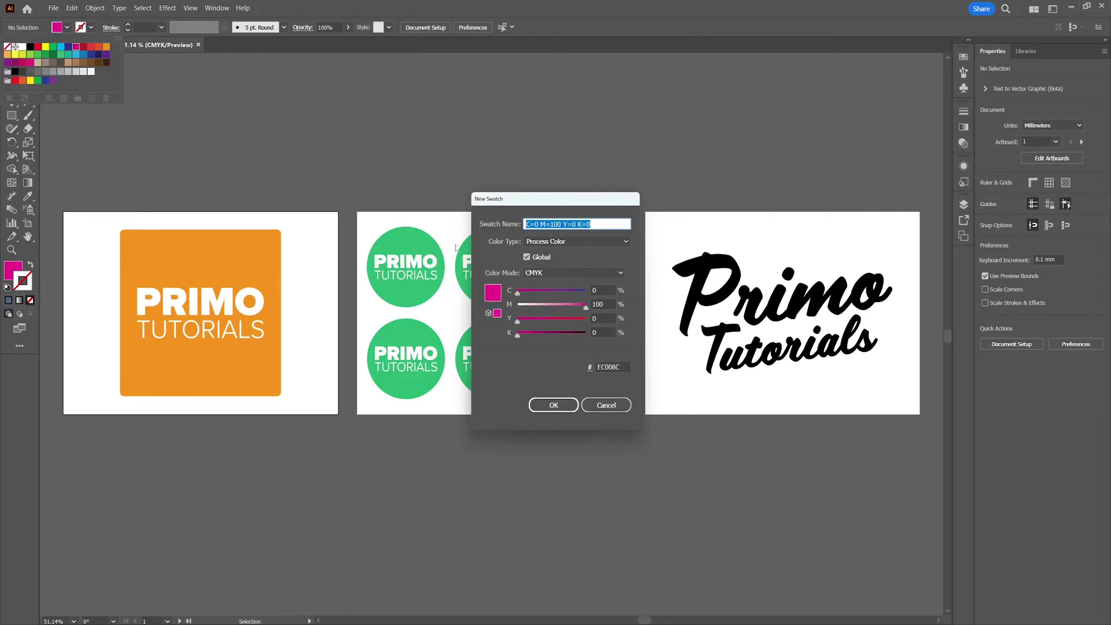
left_click_drag(602, 224, 498, 228)
type("CutContour")
- Make the new swatch a Spot Color and adjust its values in RGB mode
left_click(528, 243)
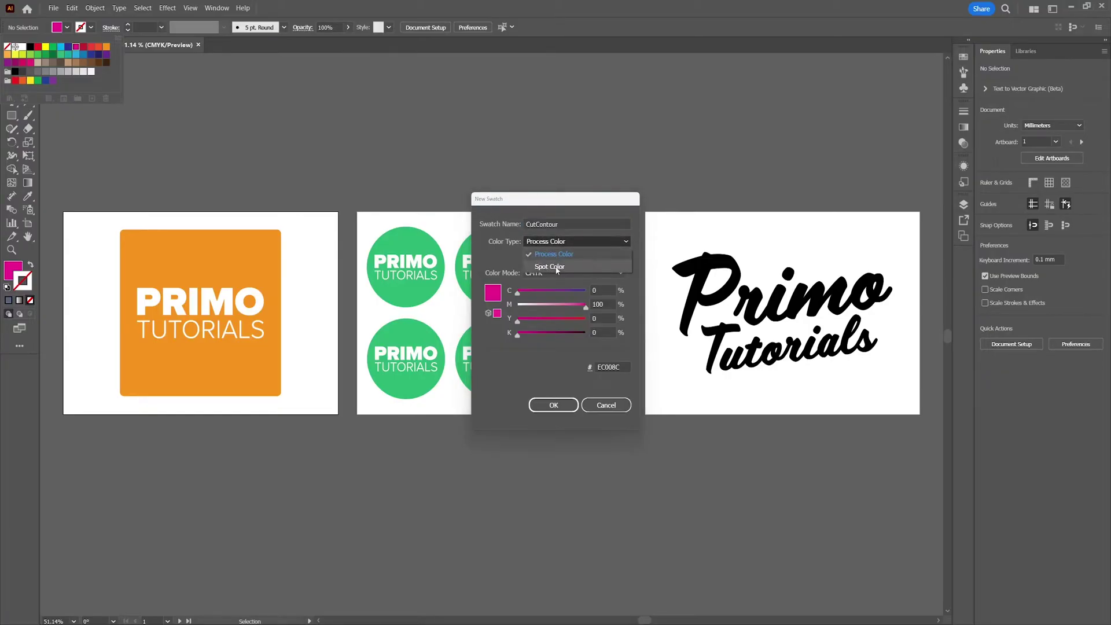
left_click(559, 268)
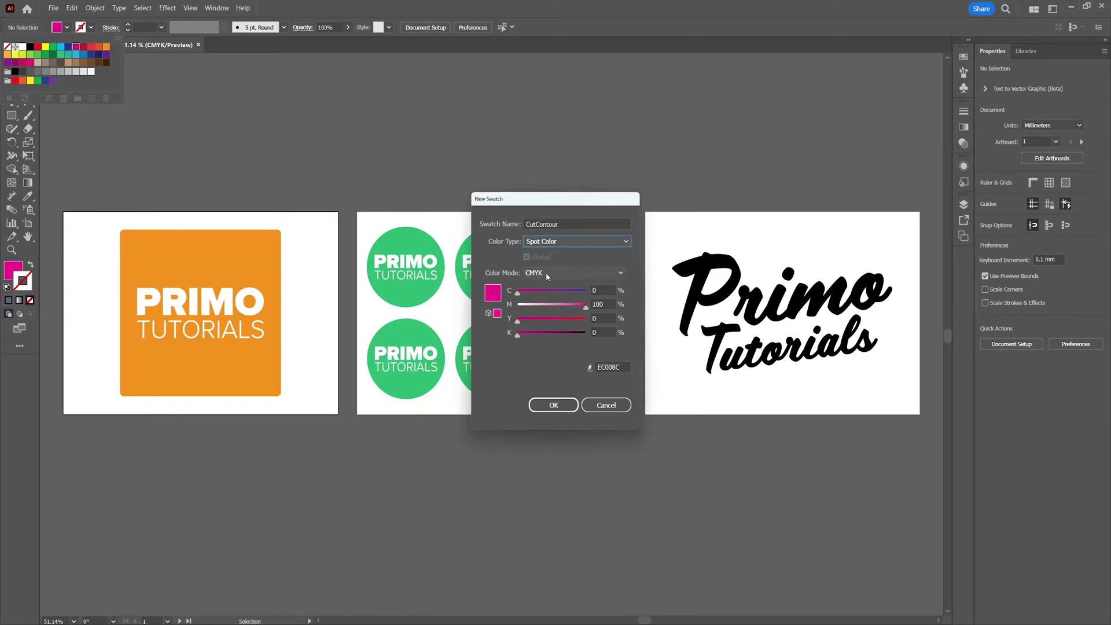
mouse_move(585, 306)
left_mouse_down()
mouse_move(522, 309)
mouse_move(586, 307)
left_mouse_up()
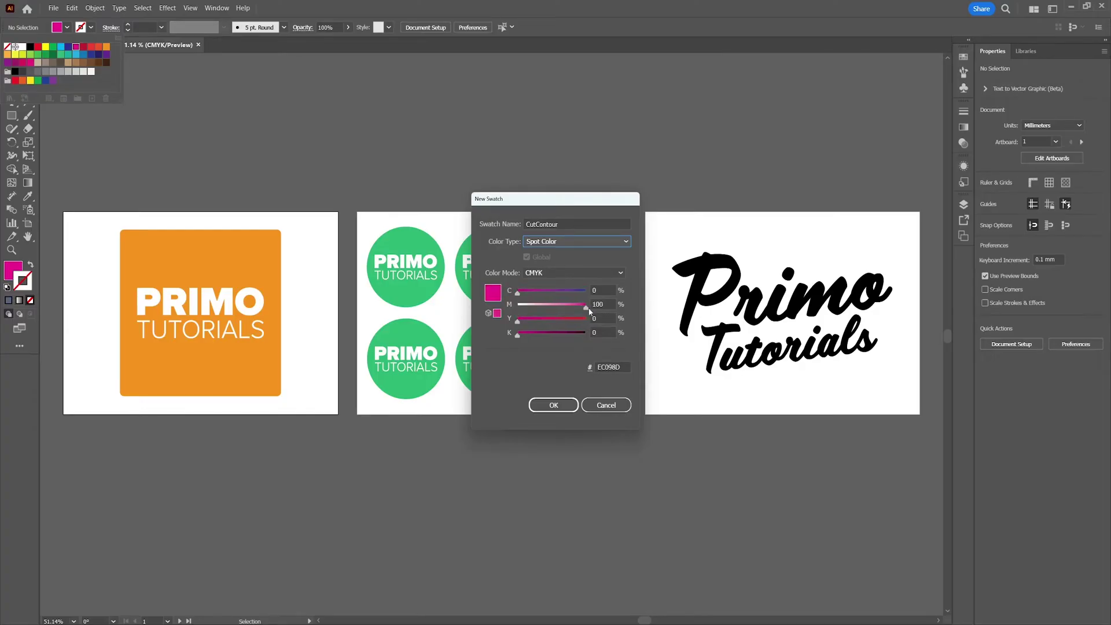
left_click(575, 275)
left_click(553, 293)
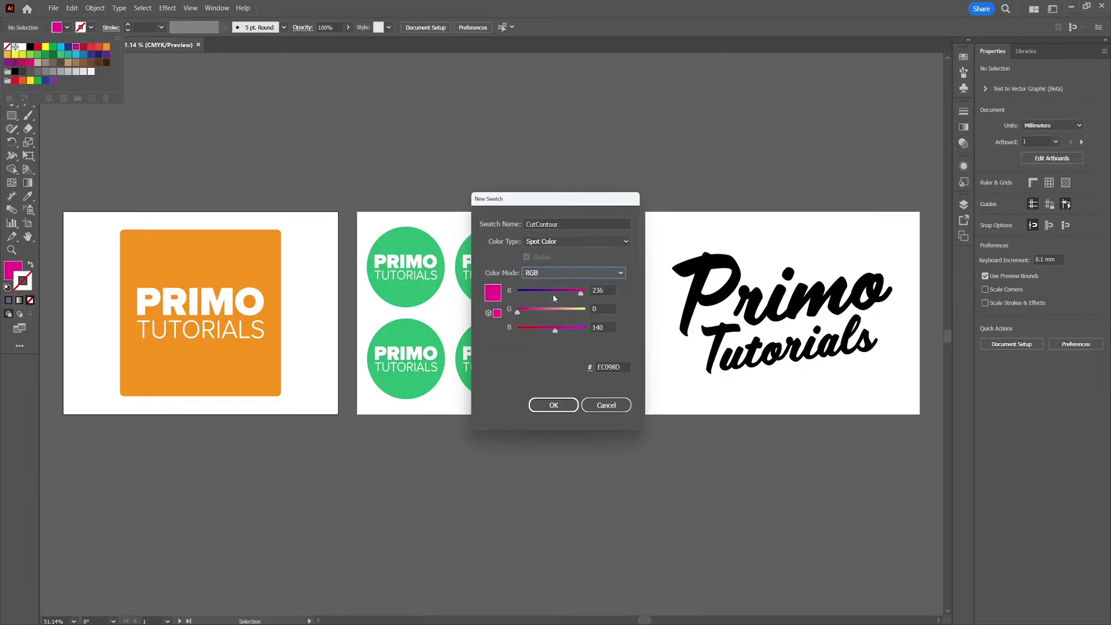
left_click_drag(582, 295, 593, 296)
left_click_drag(554, 330, 603, 331)
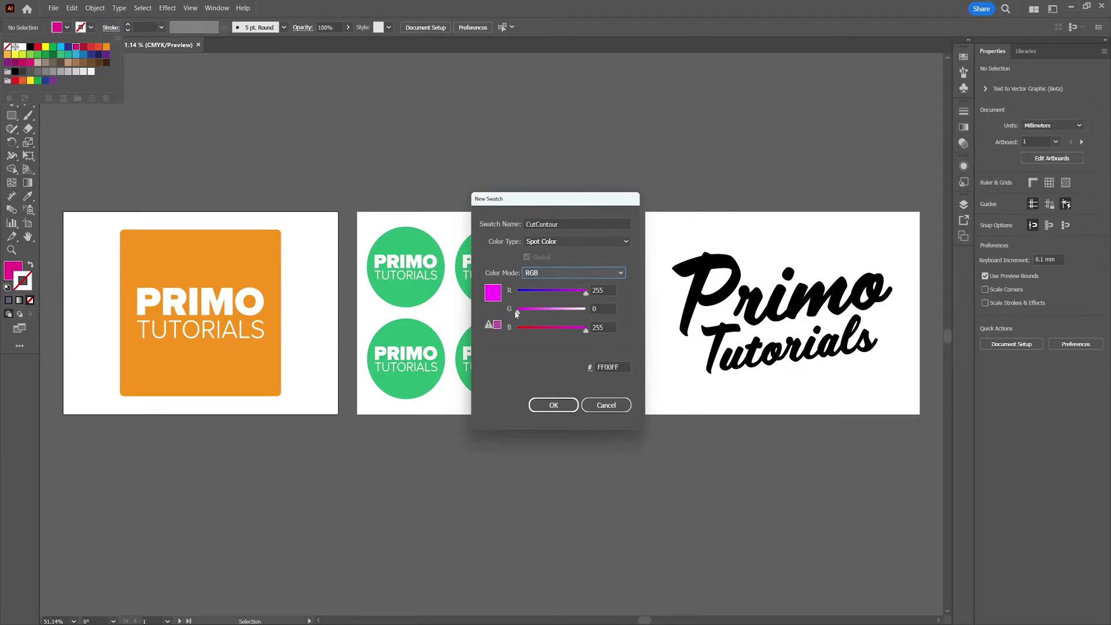
- Set the swatch to CMYK with C 0 and M 100, save it, and close the swatches panel
left_click(566, 274)
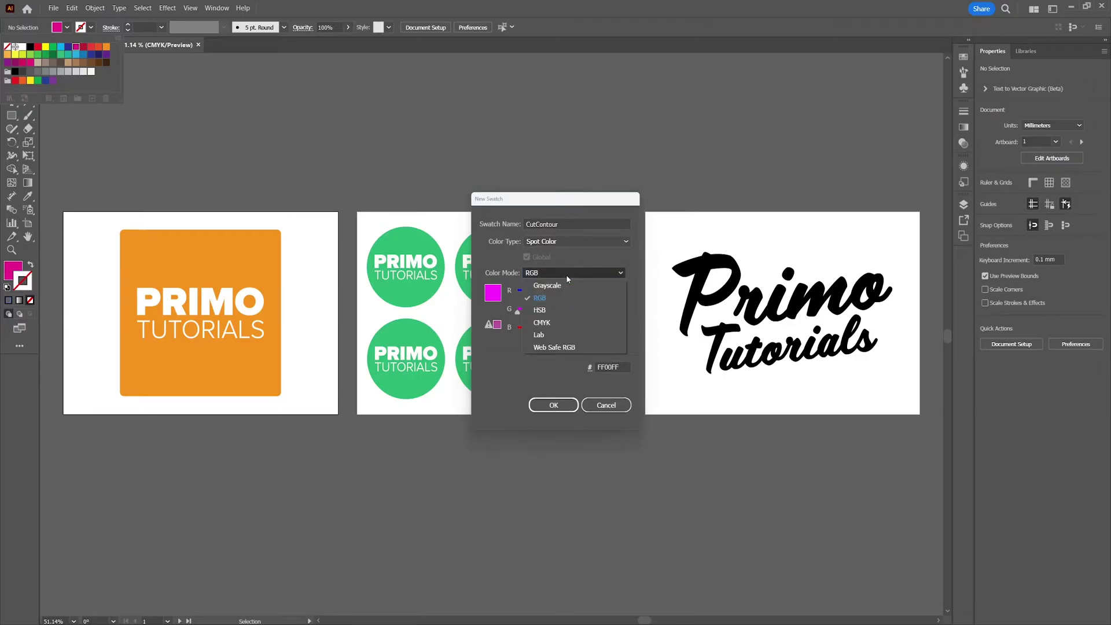
left_click(547, 319)
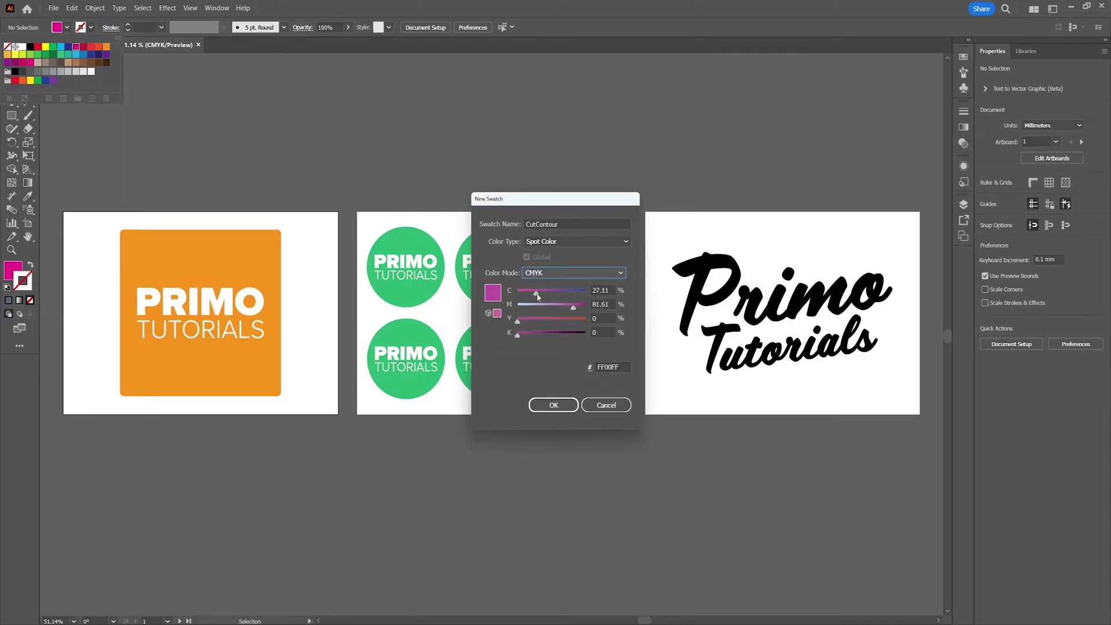
left_click_drag(537, 294, 587, 307)
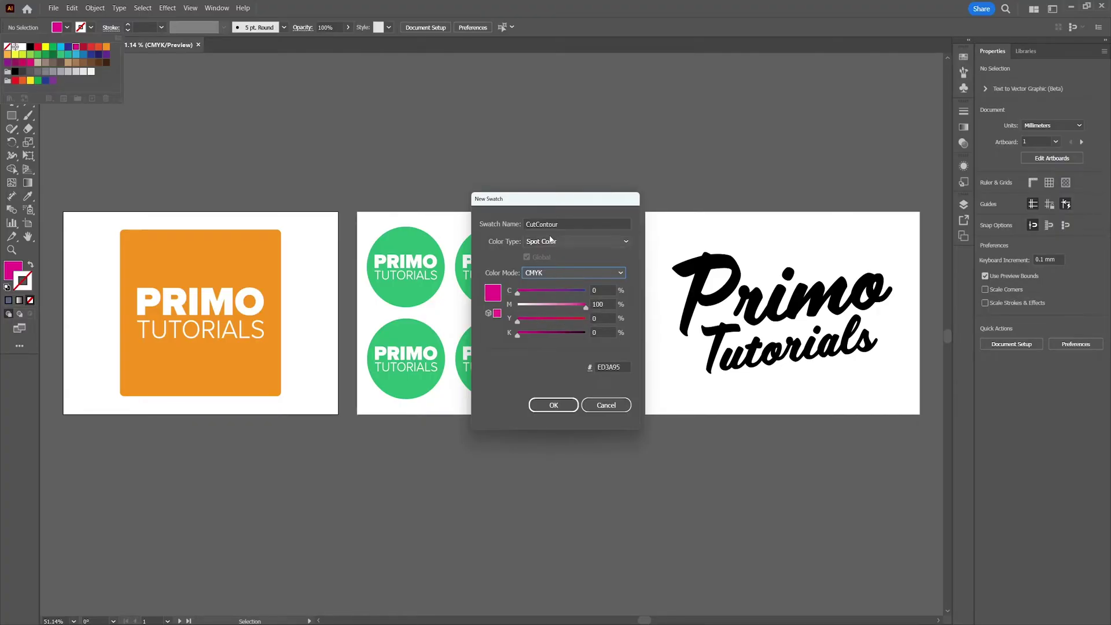
left_click(559, 404)
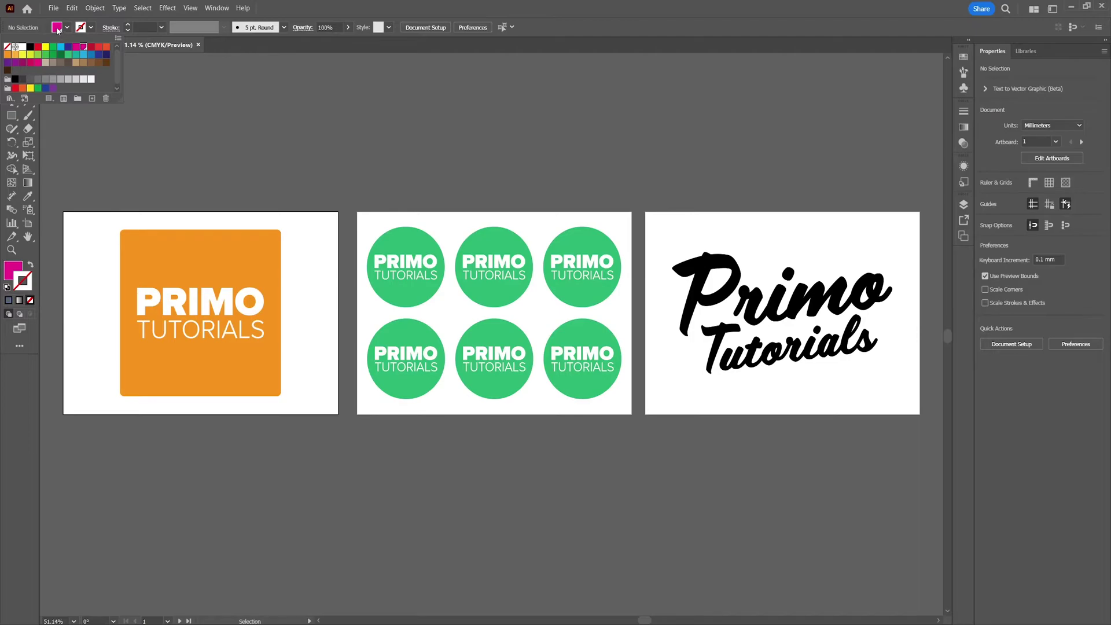
left_click(156, 111)
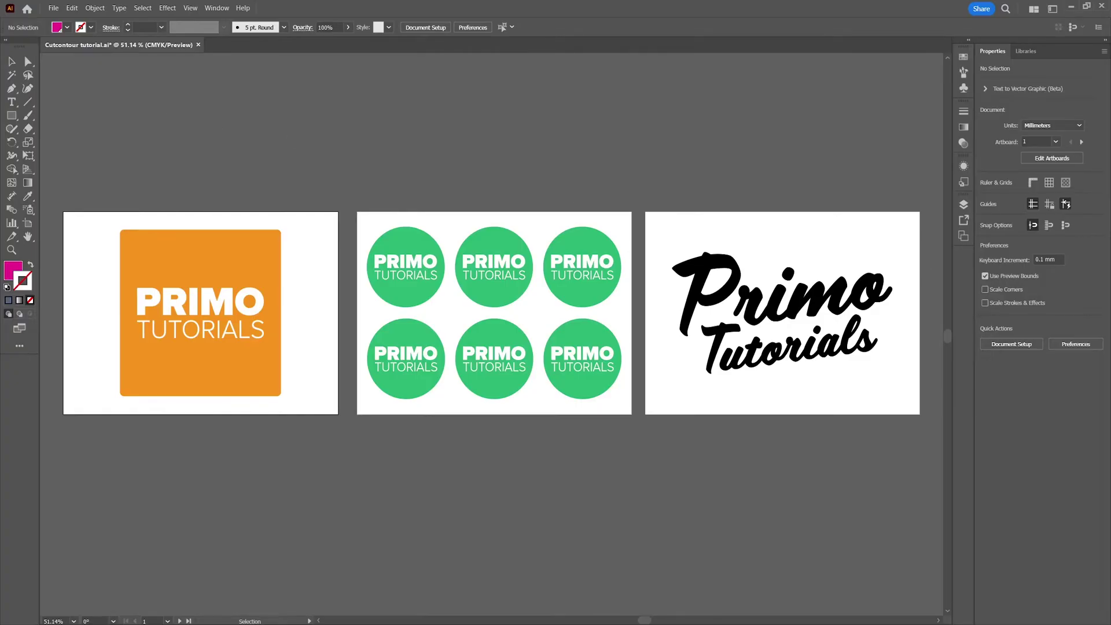
- Copy the orange square and give it a 20 pt orange stroke matching its fill
key("v")
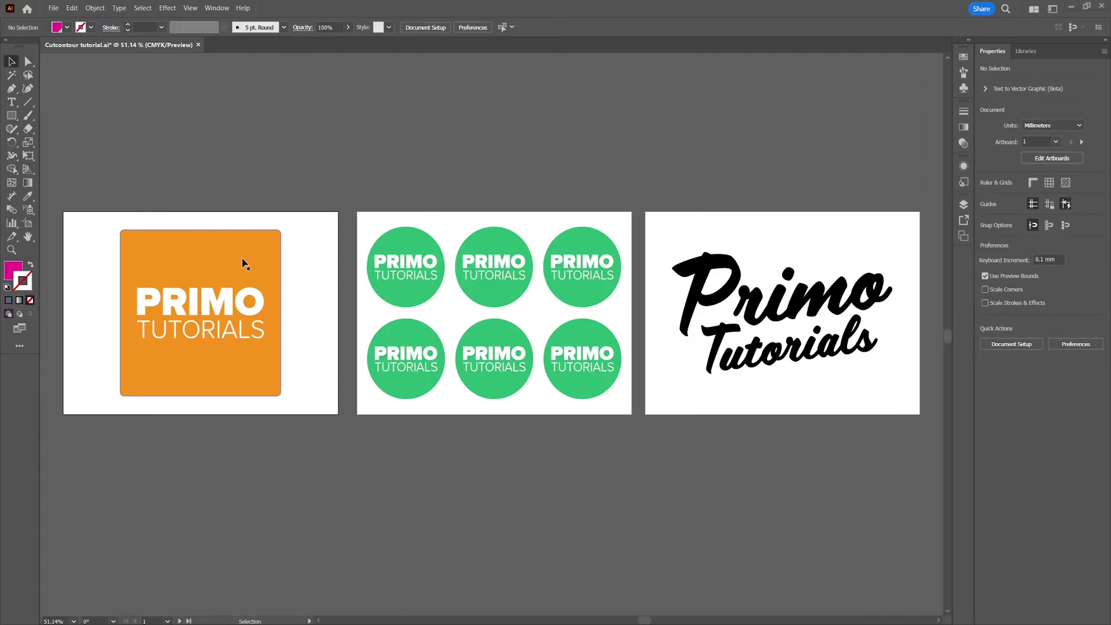
left_click(243, 264)
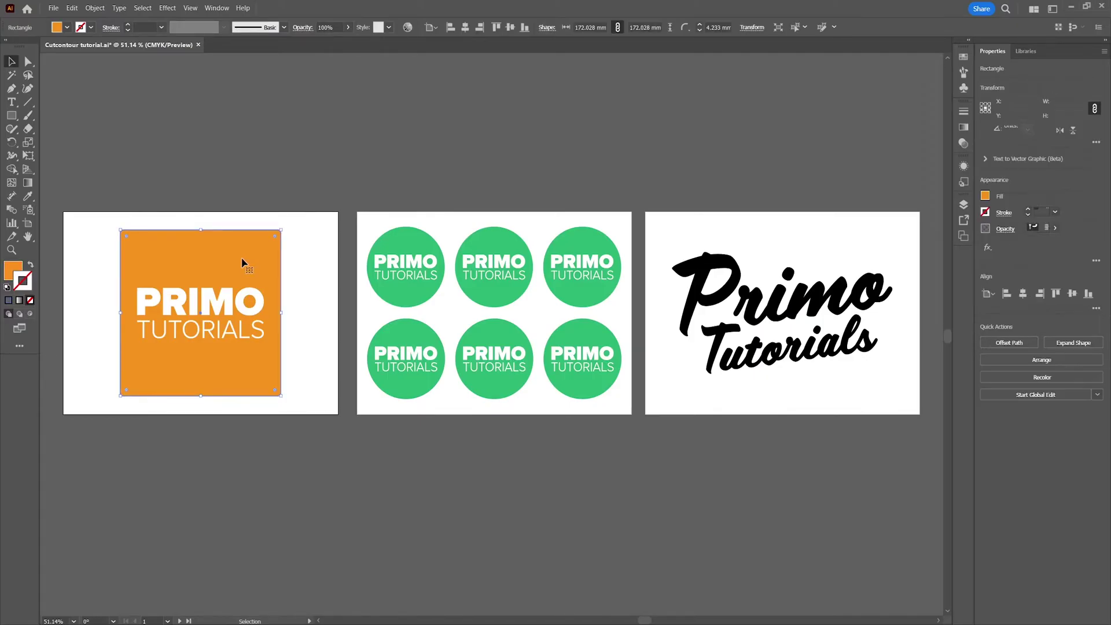
key("ctrl+c")
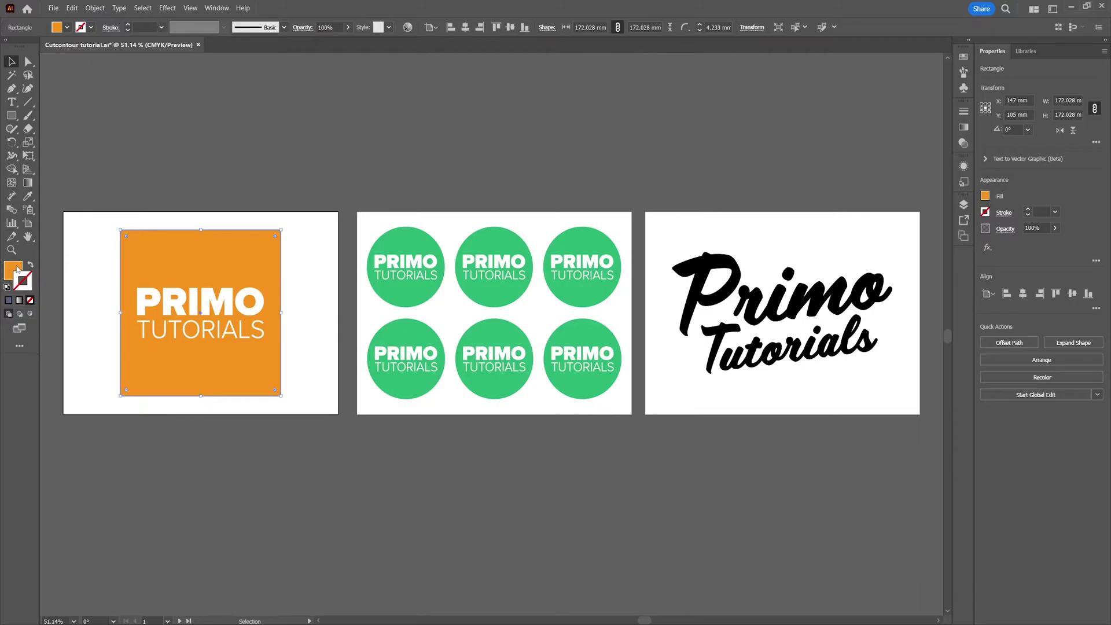
left_click_drag(13, 267, 24, 281)
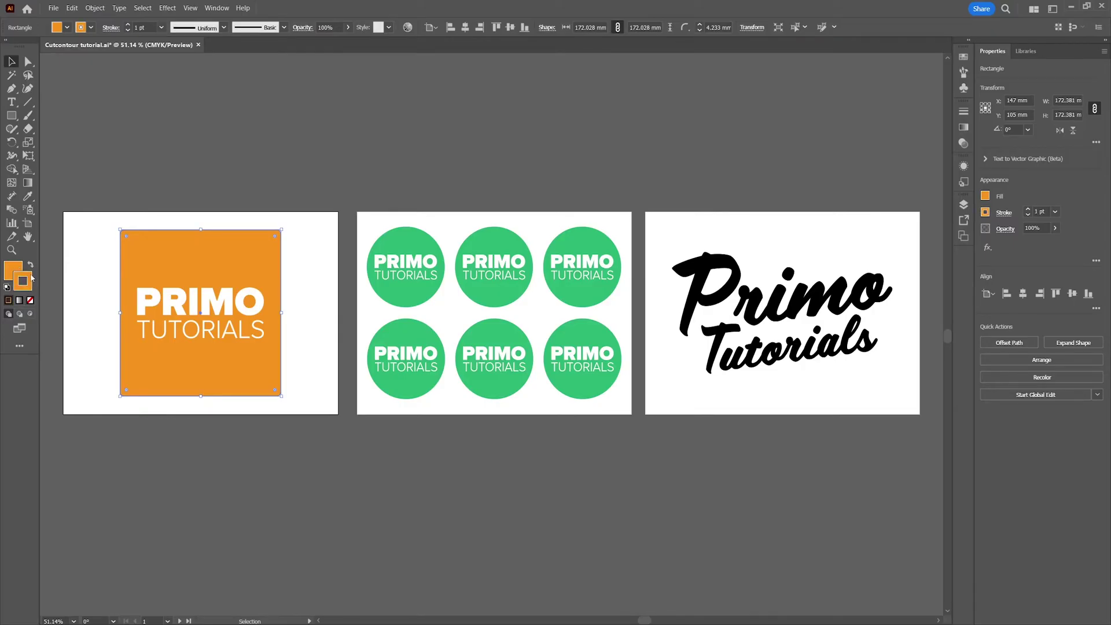
left_click(128, 25, "shift")
left_click(128, 25, "shift")
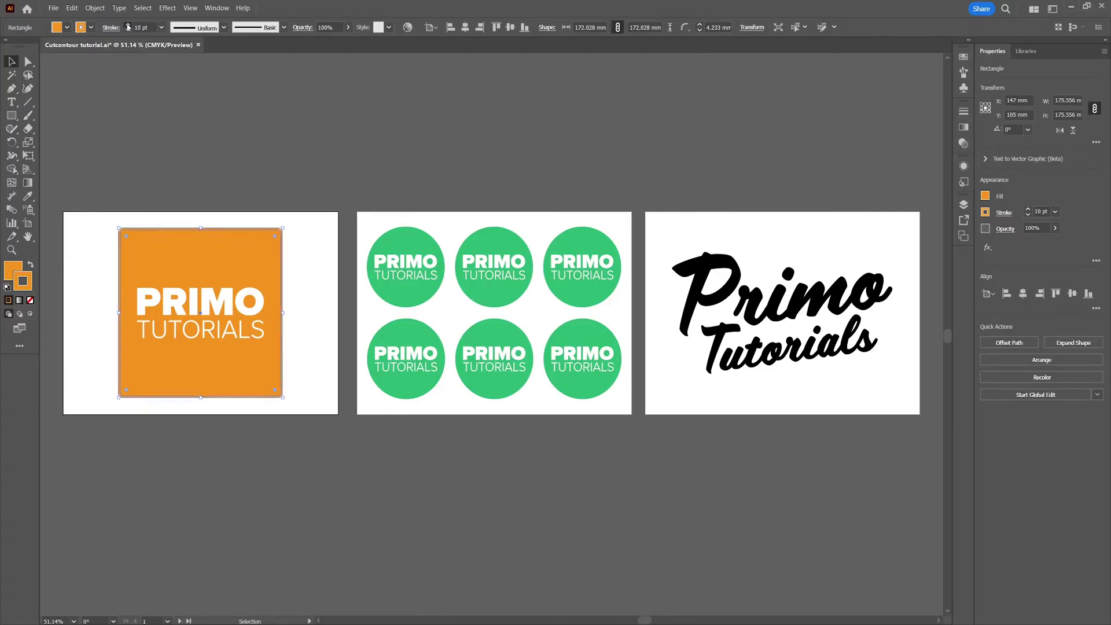
left_click(128, 207)
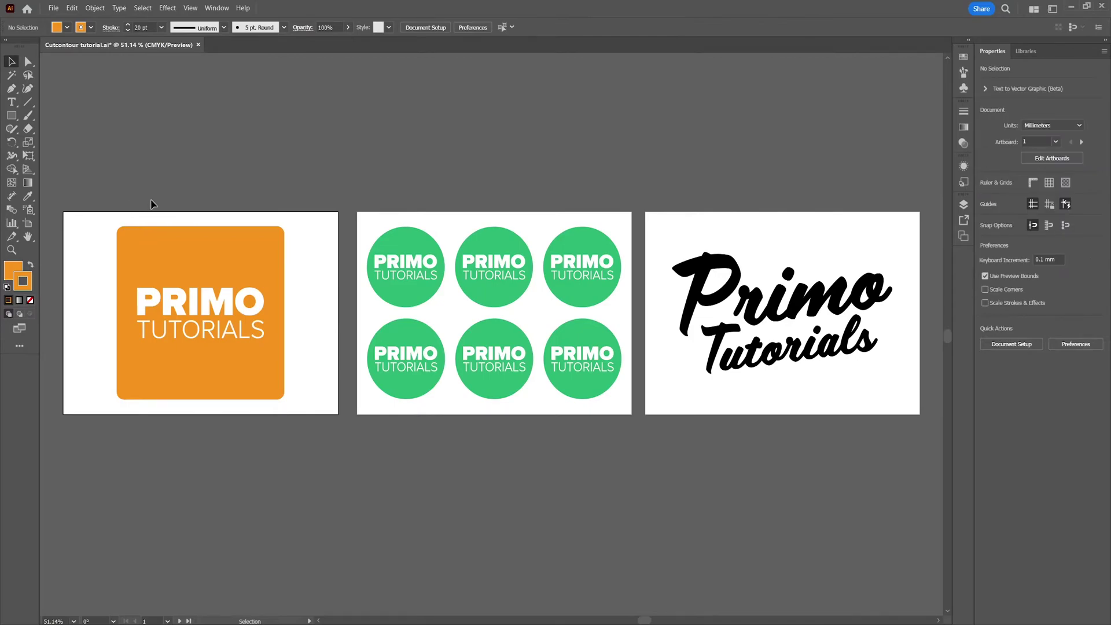
- Paste the square copy in front and make it a magenta outline with no fill
key("a")
key("ctrl+f")
key("v")
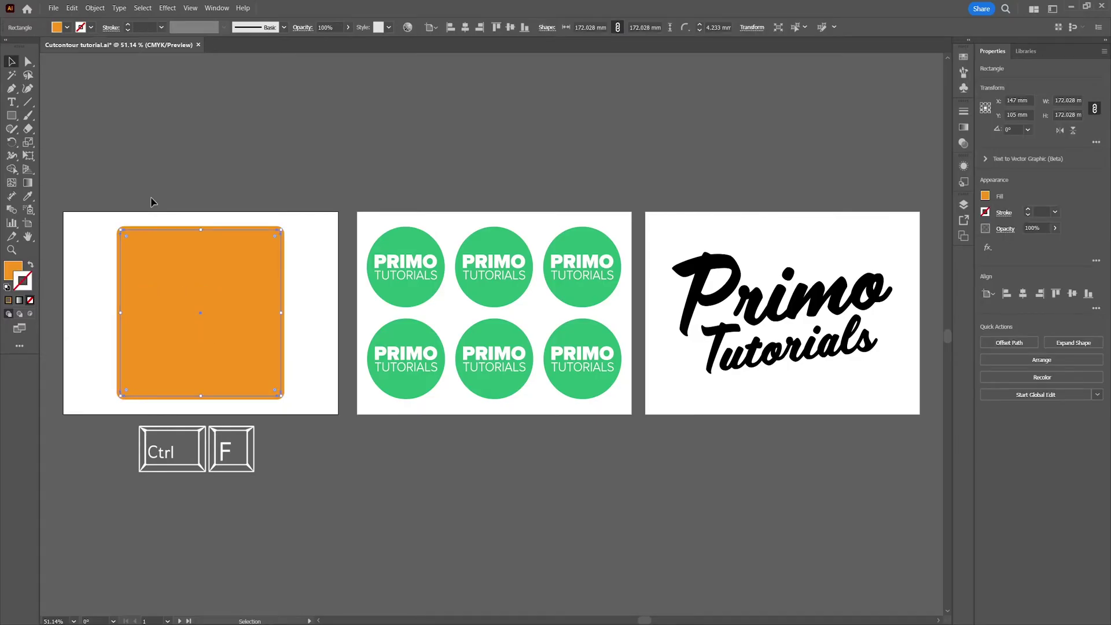
left_click(31, 266)
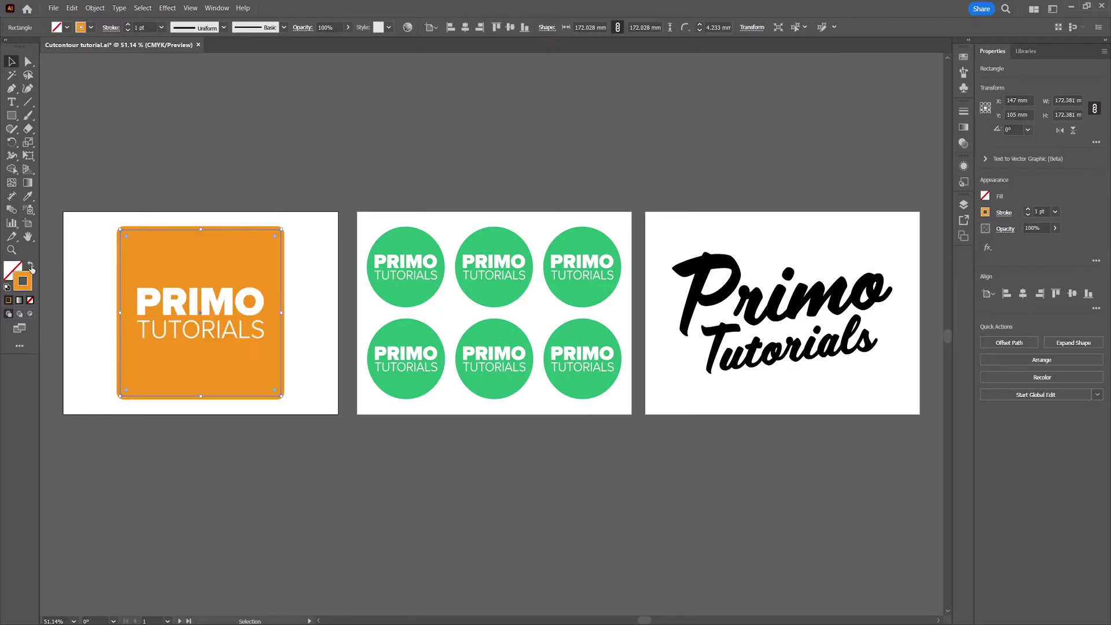
left_click(90, 28)
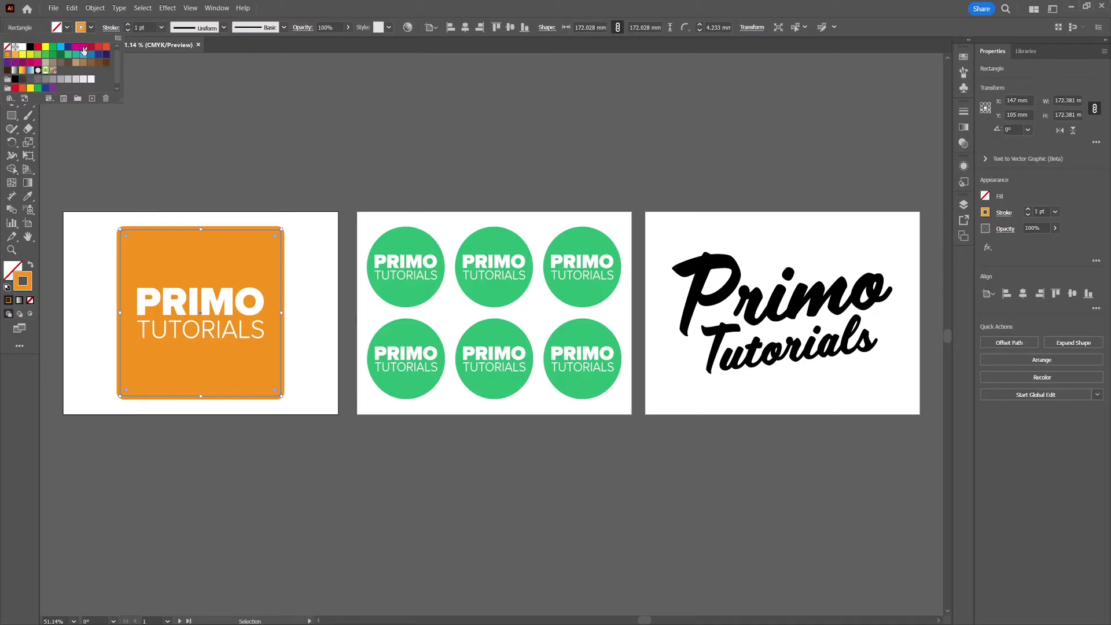
left_click(83, 47)
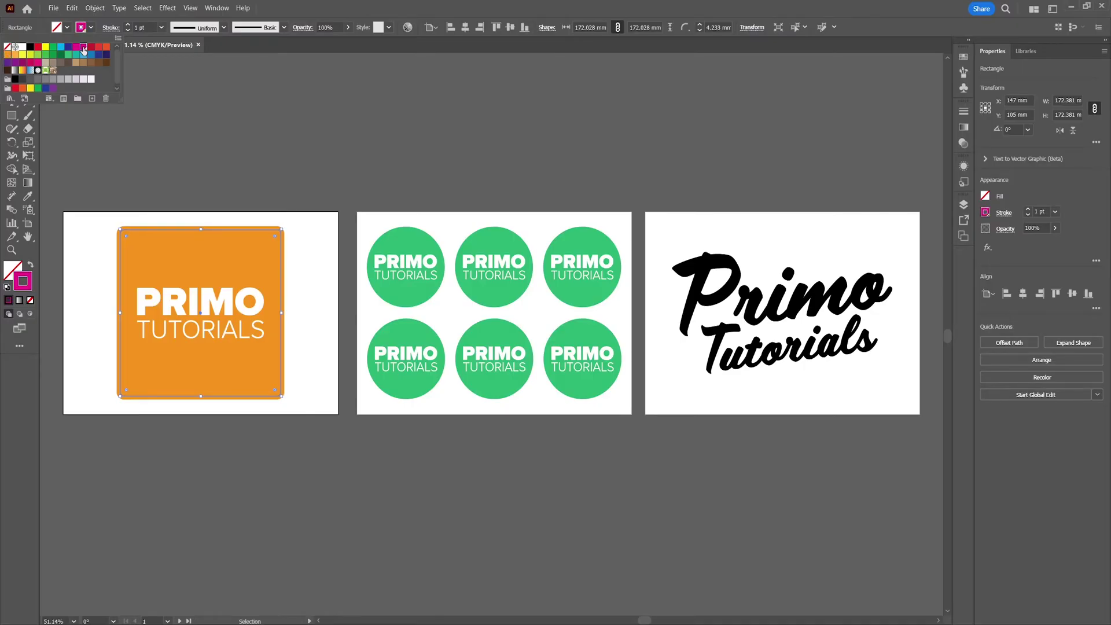
left_click(142, 150)
left_click(142, 149)
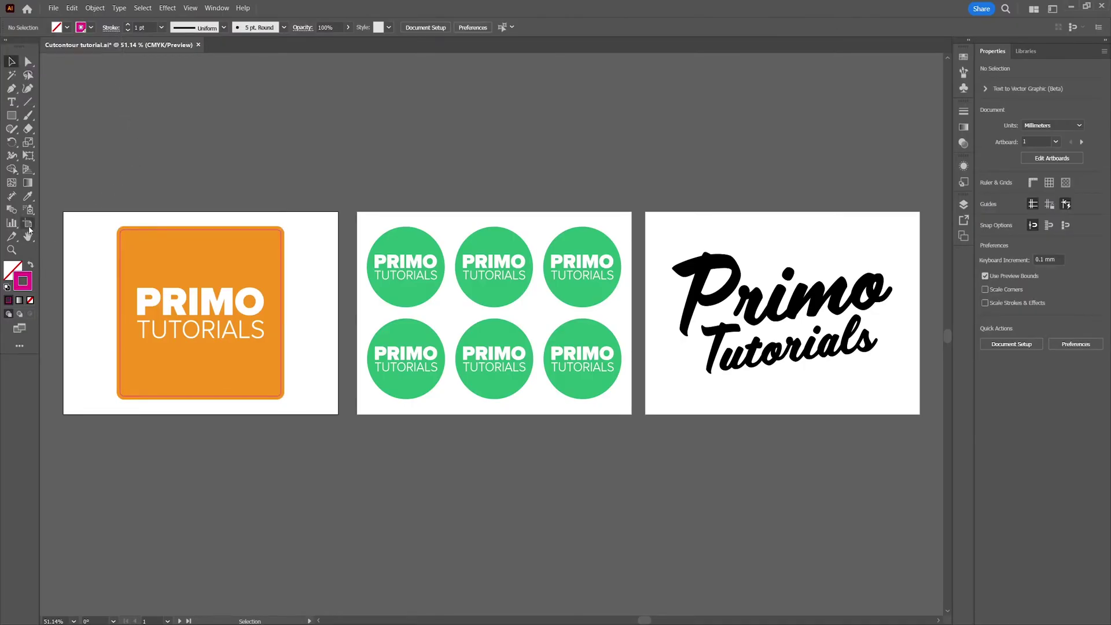
left_click(11, 250)
- Copy the six green circles and give them a 20 pt green stroke matching their fill
left_click_drag(99, 221, 359, 327)
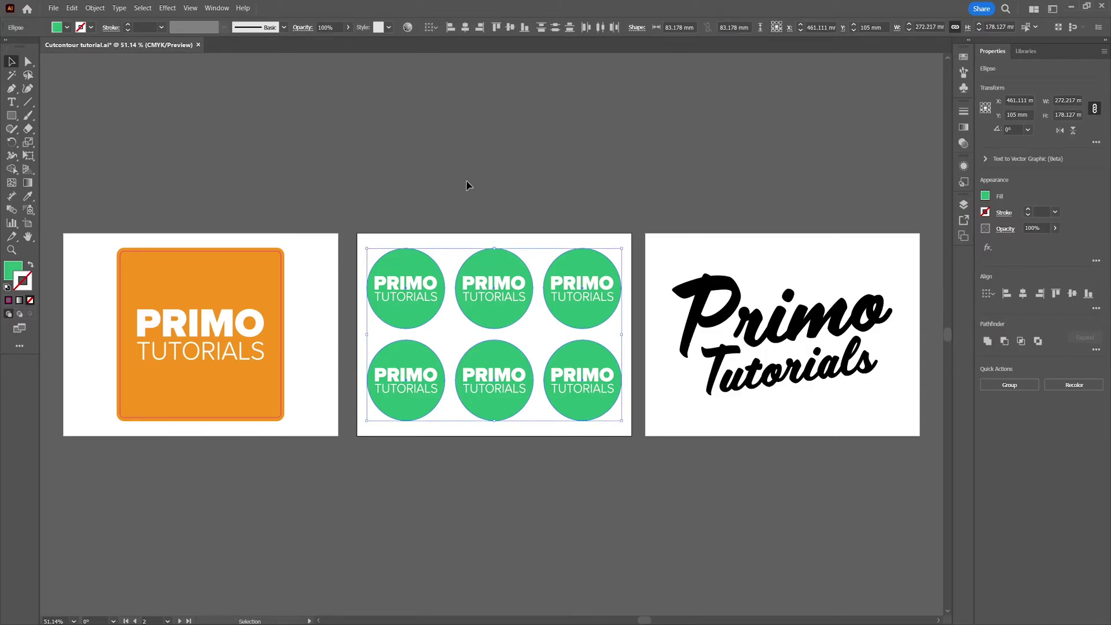
key("ctrl+c")
left_click_drag(14, 272, 28, 284)
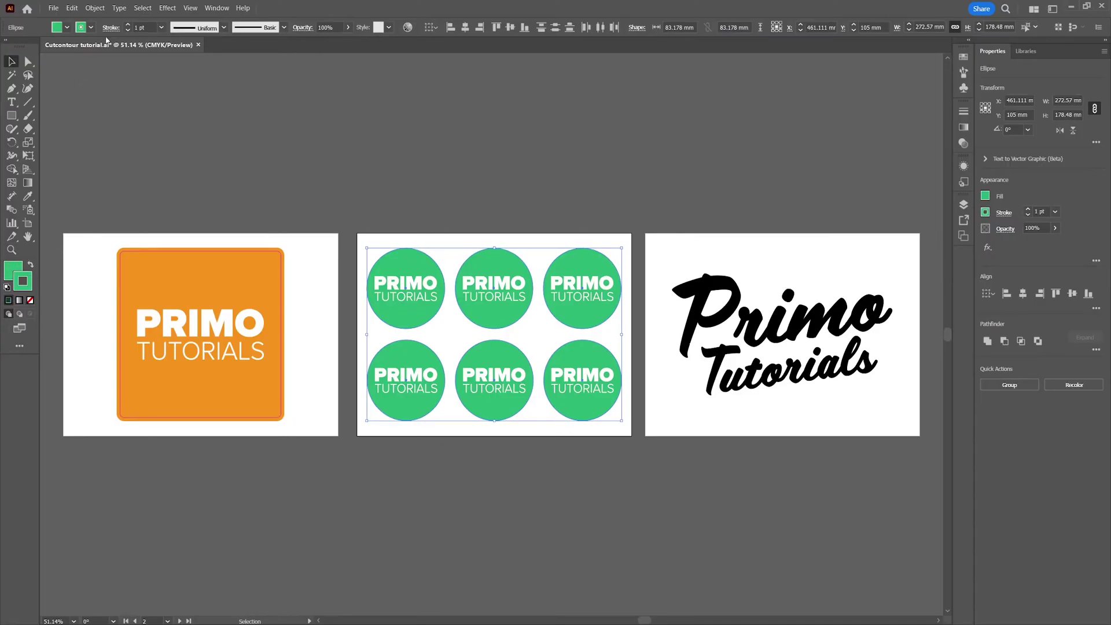
left_click(128, 26, "shift")
left_click(128, 26, "shift")
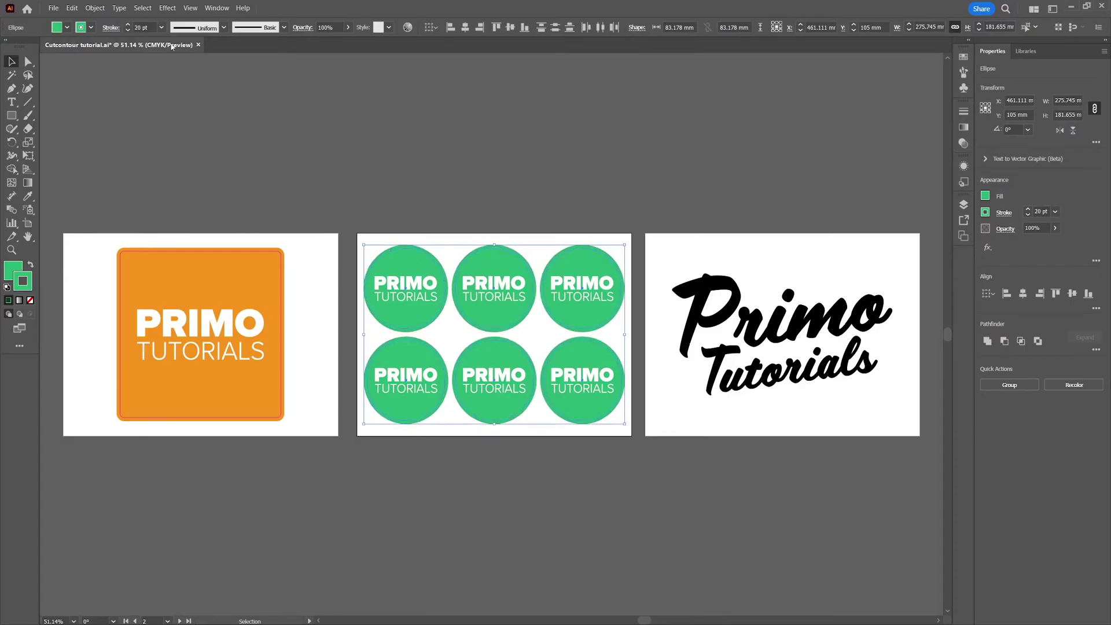
left_click(338, 169)
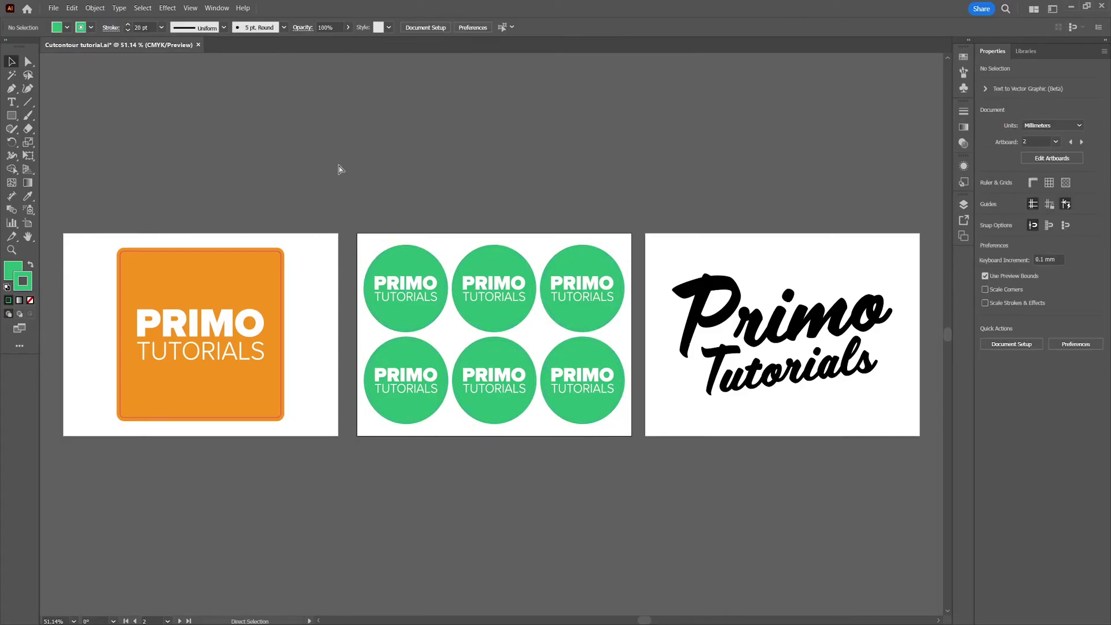
- Paste the circles in front and turn the copies into magenta outlines with no fill
key("ctrl+f")
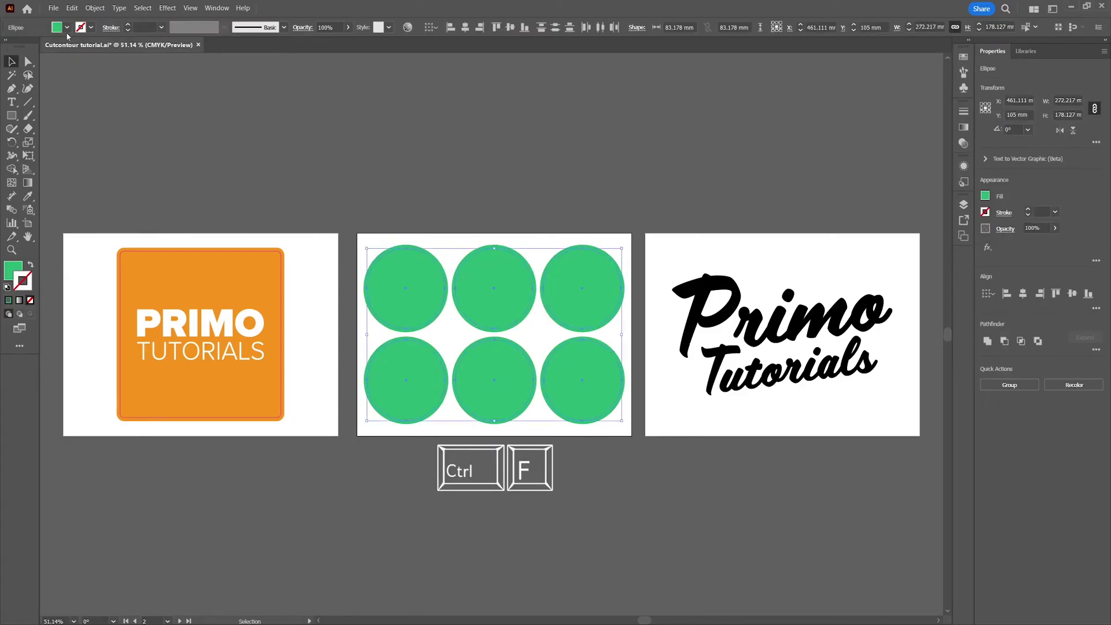
left_click(68, 28)
left_click(84, 48)
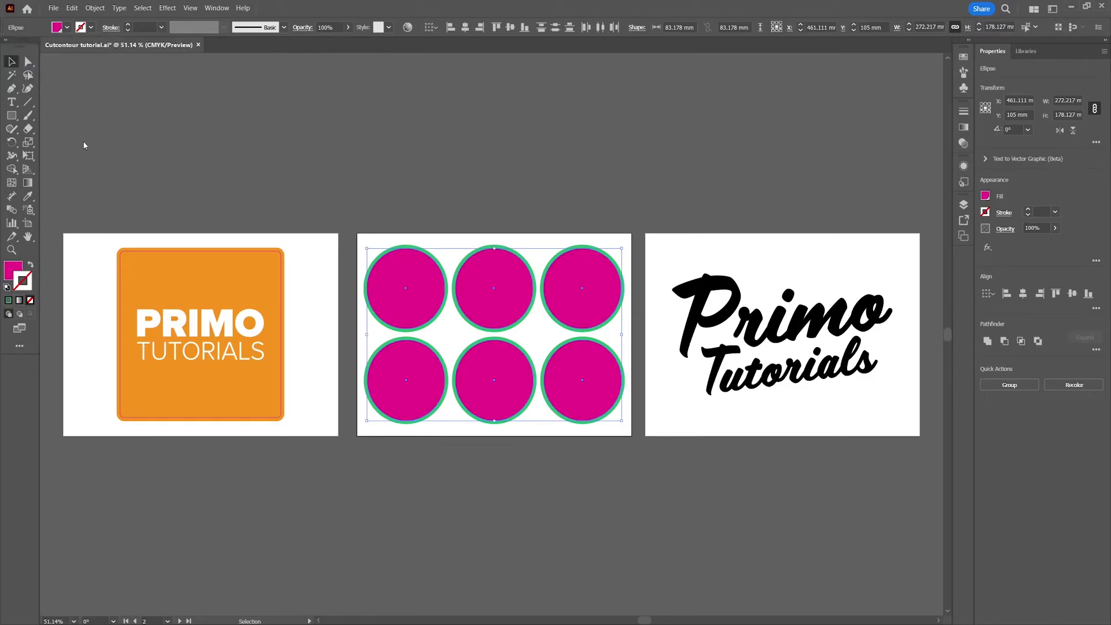
left_click(31, 265)
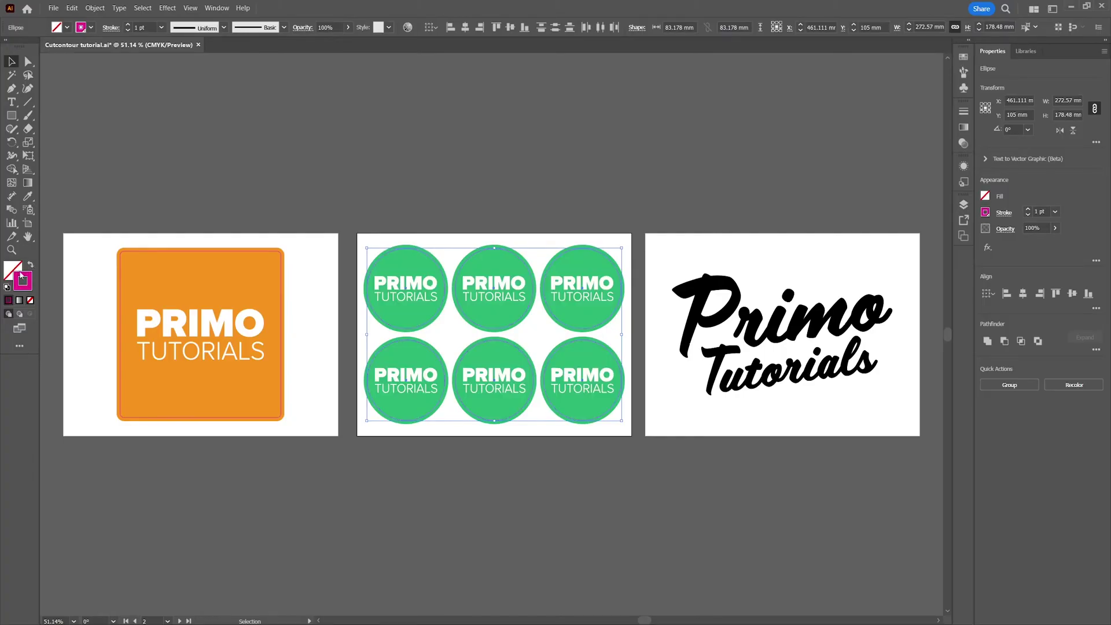
left_click(449, 211)
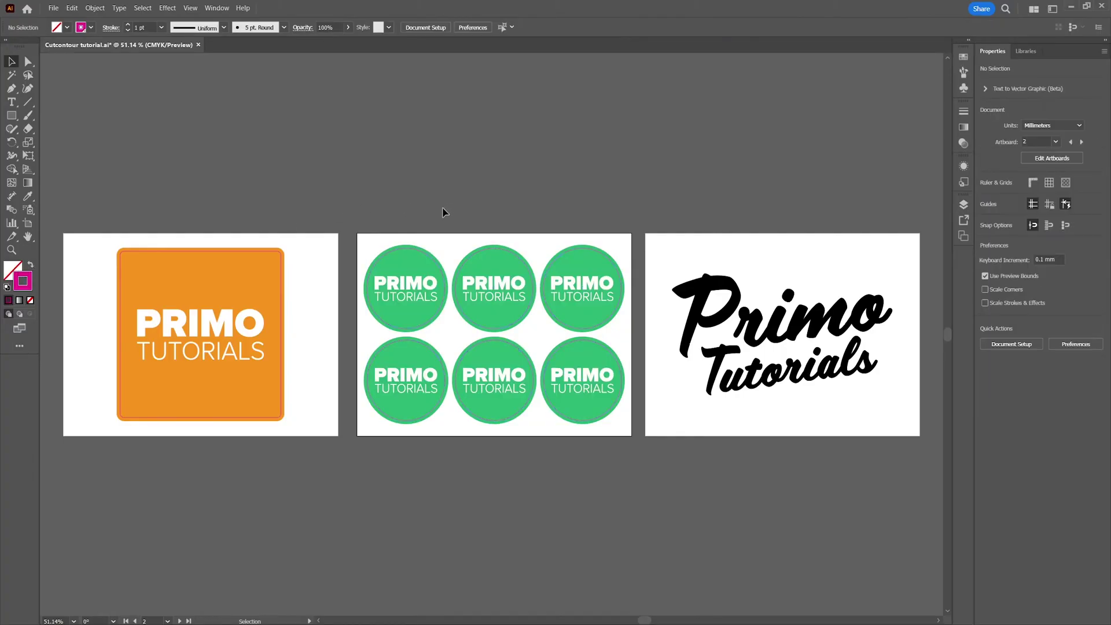
left_click(13, 250)
left_click_drag(373, 255, 571, 319)
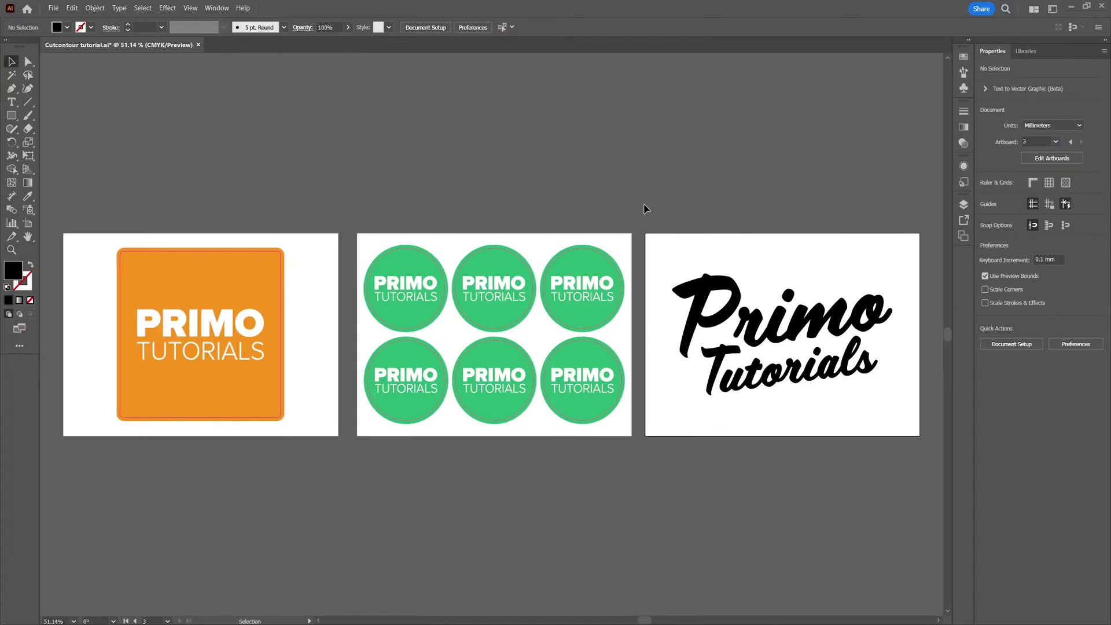
- Marquee-select the Primo Tutorials logo on artboard 3 and open the Object > Path menu
left_click_drag(917, 444, 885, 324)
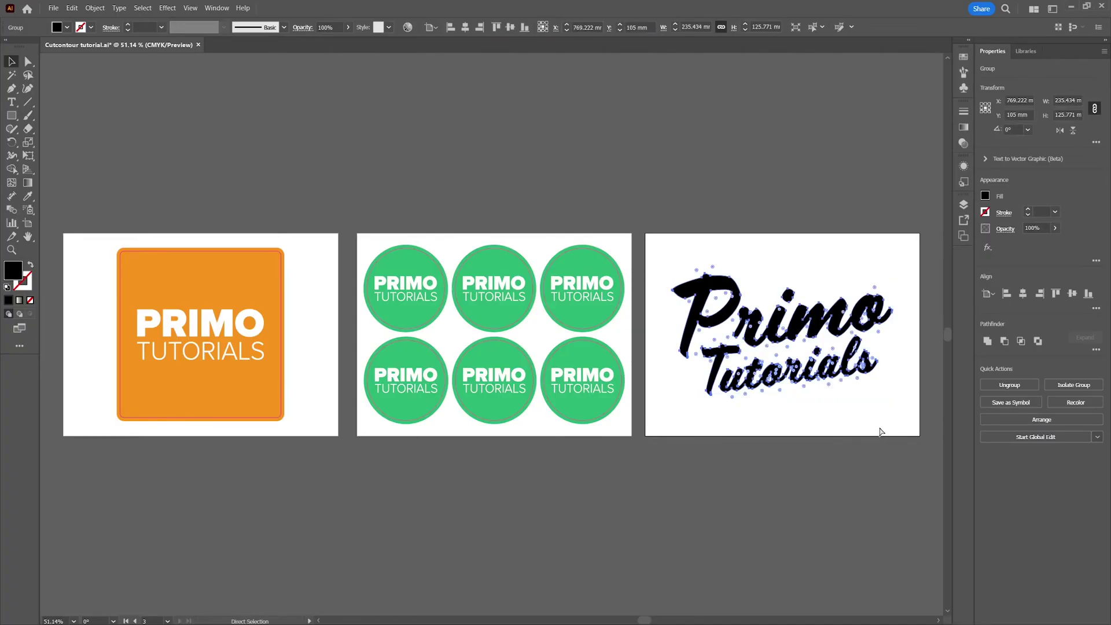
left_click(95, 8)
mouse_move(174, 237)
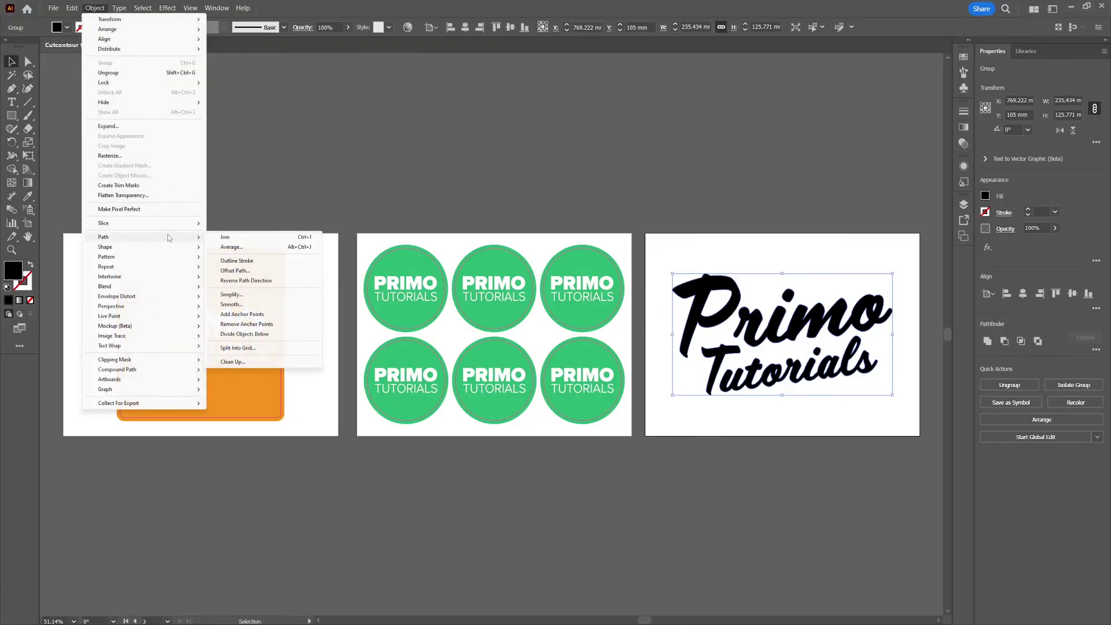
- Apply an 8 mm Offset Path around the Primo Tutorials lettering after previewing 4 and 6 mm
left_click(234, 272)
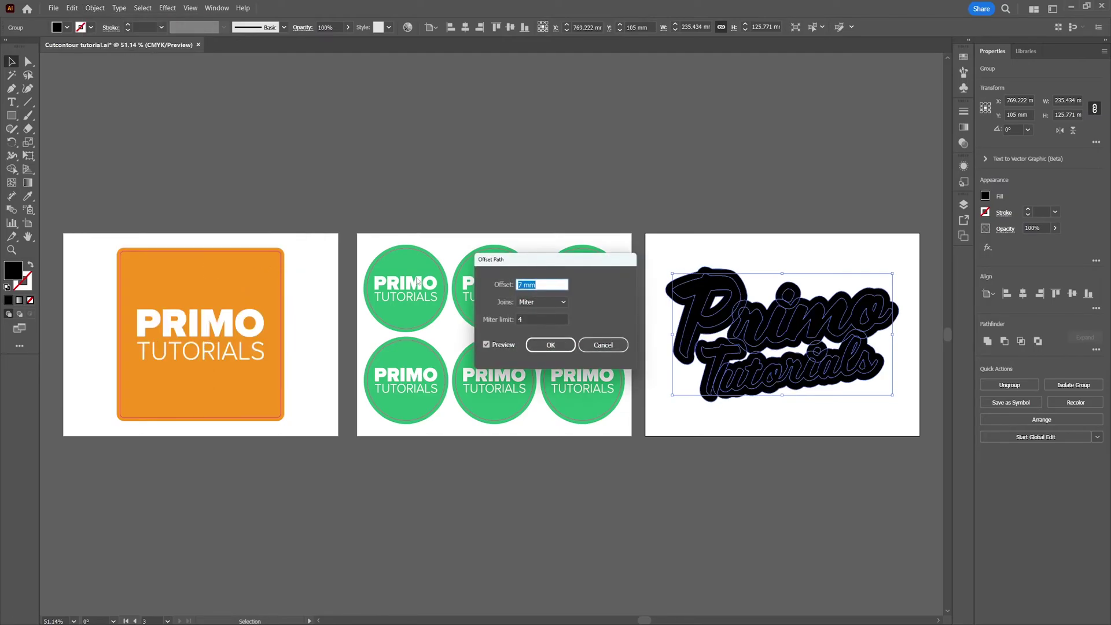
key("Down")
key("Down")
key("Down")
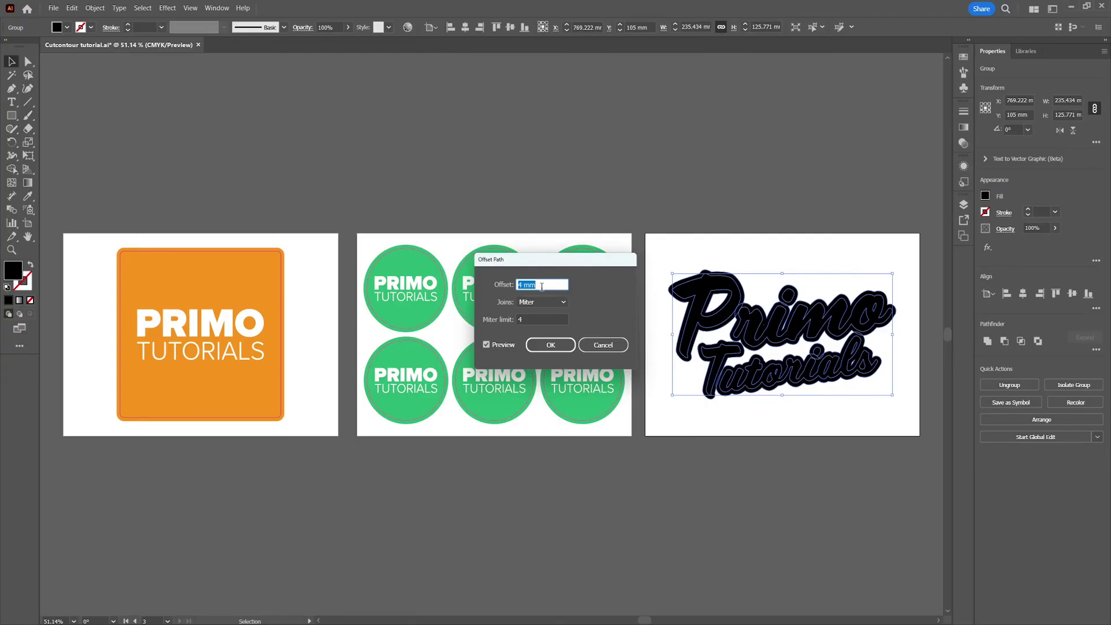
key("Up")
key("Up")
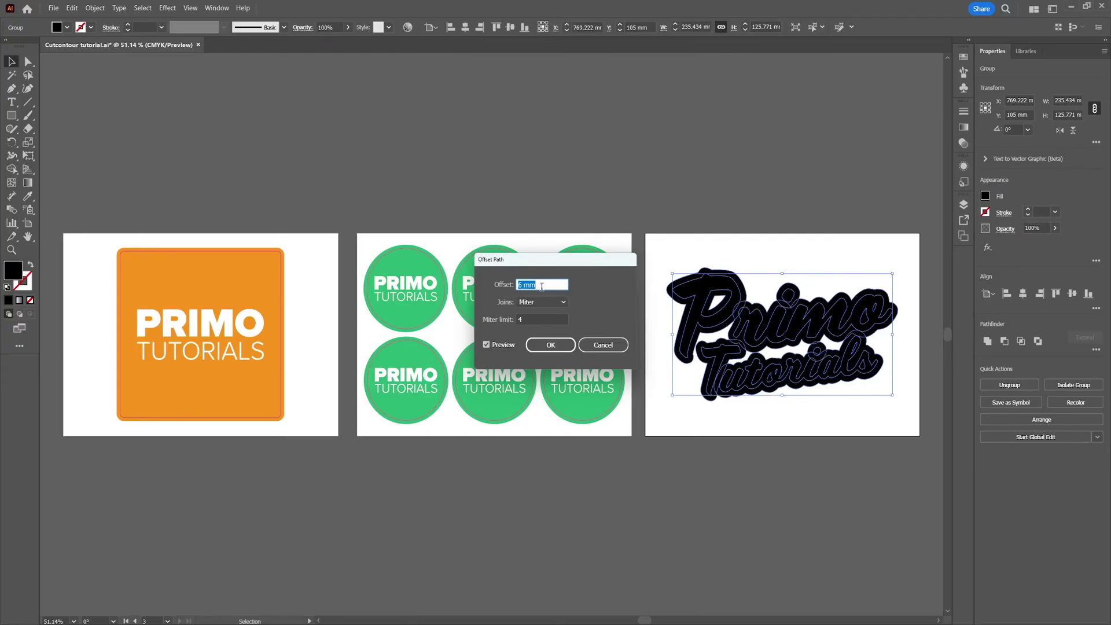
key("Up")
key("Up")
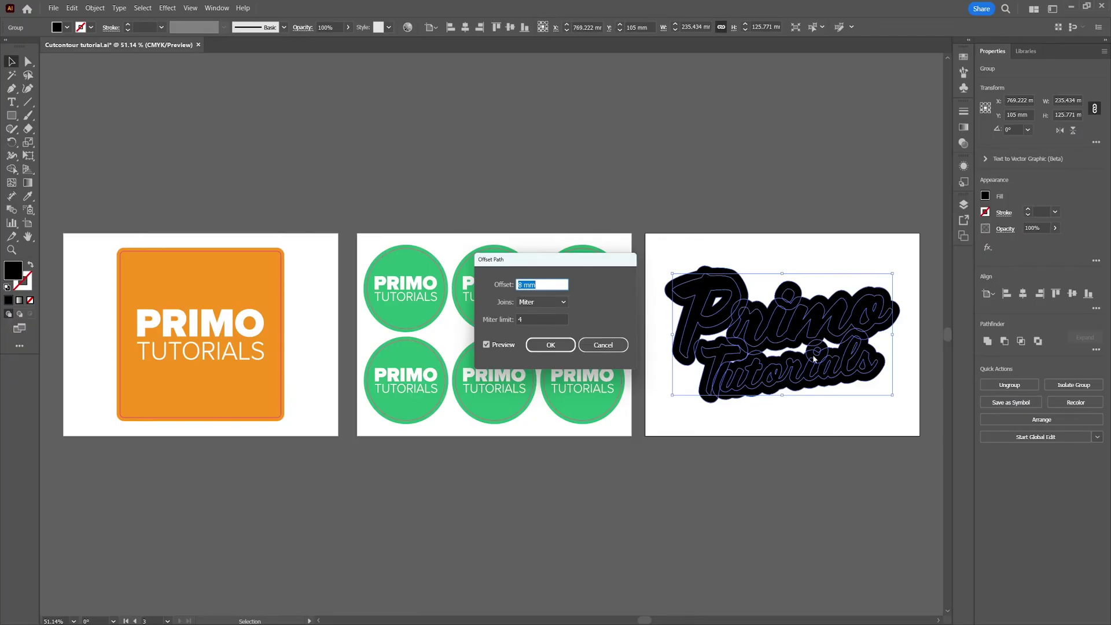
left_click(548, 345)
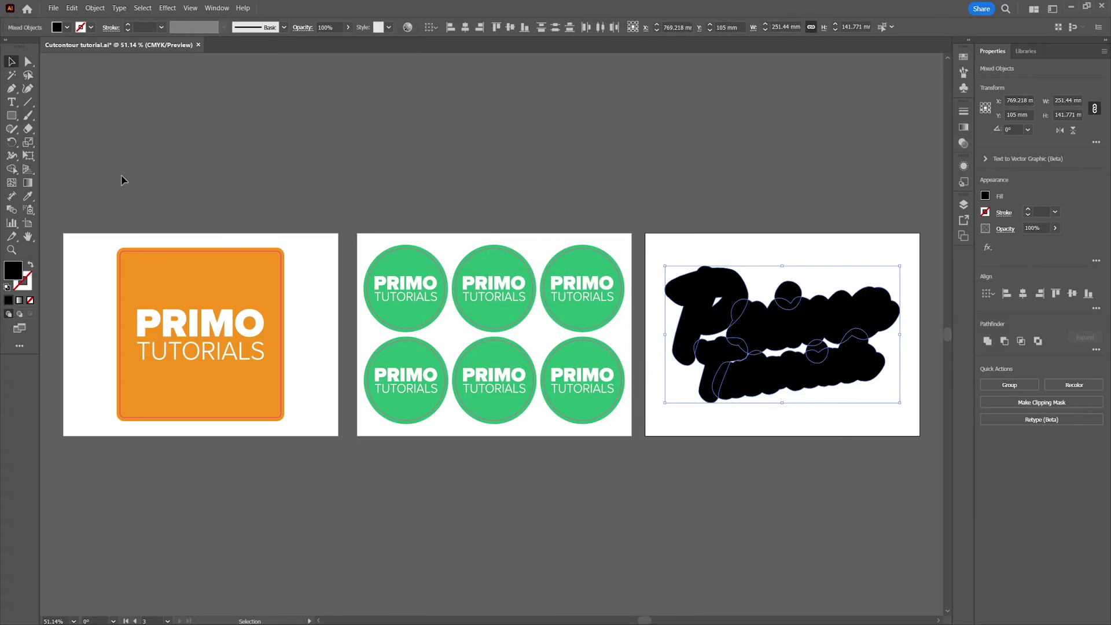
- Unite all the offset shapes with the Shape Builder into one 251.441 × 141.771 mm black path
left_click(11, 170)
mouse_move(695, 291)
left_mouse_down()
mouse_move(697, 342)
mouse_move(713, 336)
mouse_move(737, 360)
mouse_move(809, 346)
mouse_move(818, 359)
mouse_move(828, 343)
mouse_move(817, 344)
mouse_move(789, 294)
mouse_move(793, 318)
mouse_move(853, 336)
mouse_move(830, 327)
mouse_move(756, 340)
mouse_move(725, 368)
mouse_move(728, 316)
left_mouse_up()
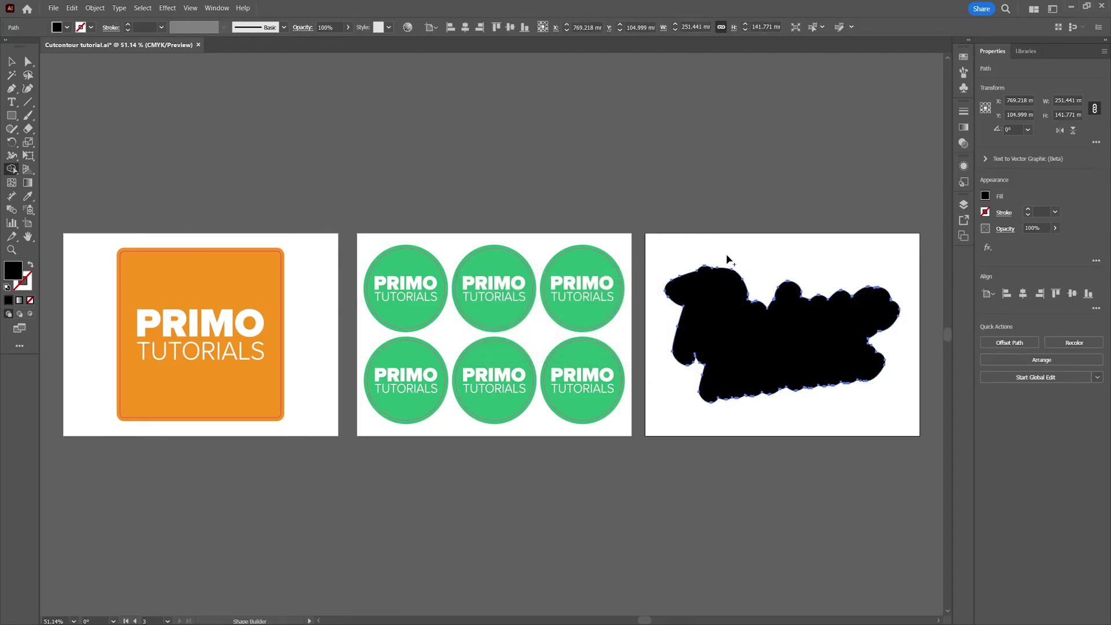
- Give the silhouette a magenta stroke and no fill
left_click(11, 61)
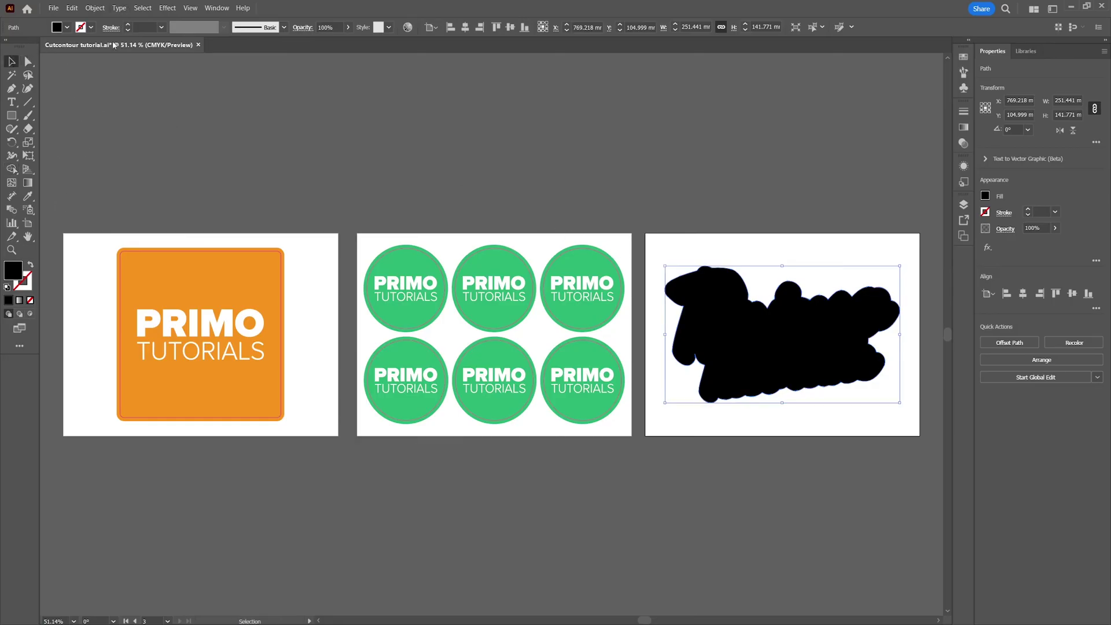
left_click(91, 27)
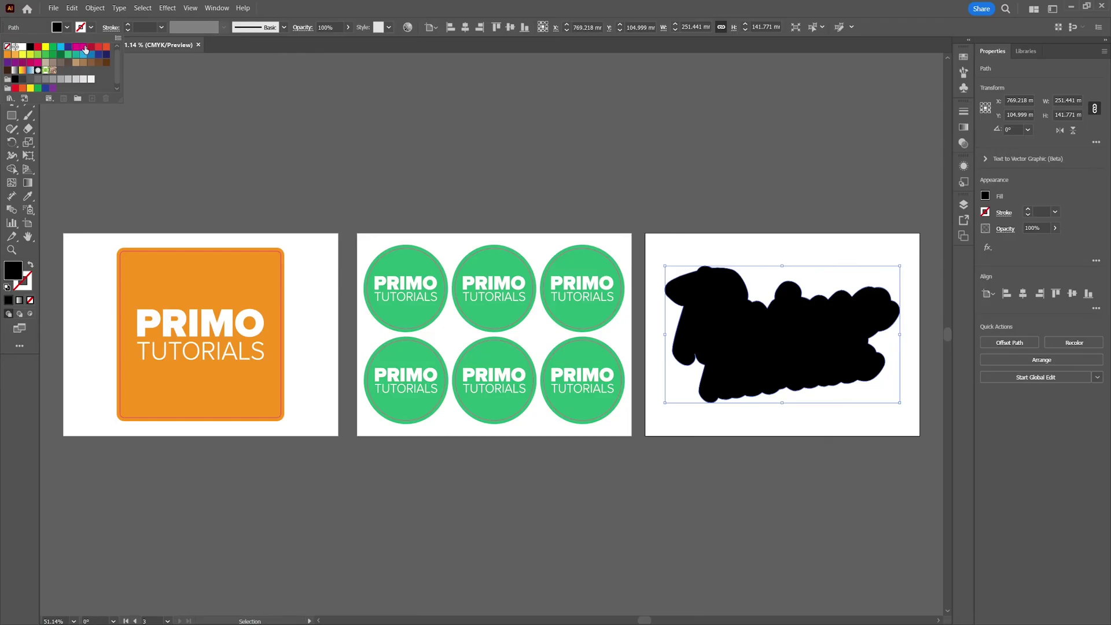
left_click(84, 48)
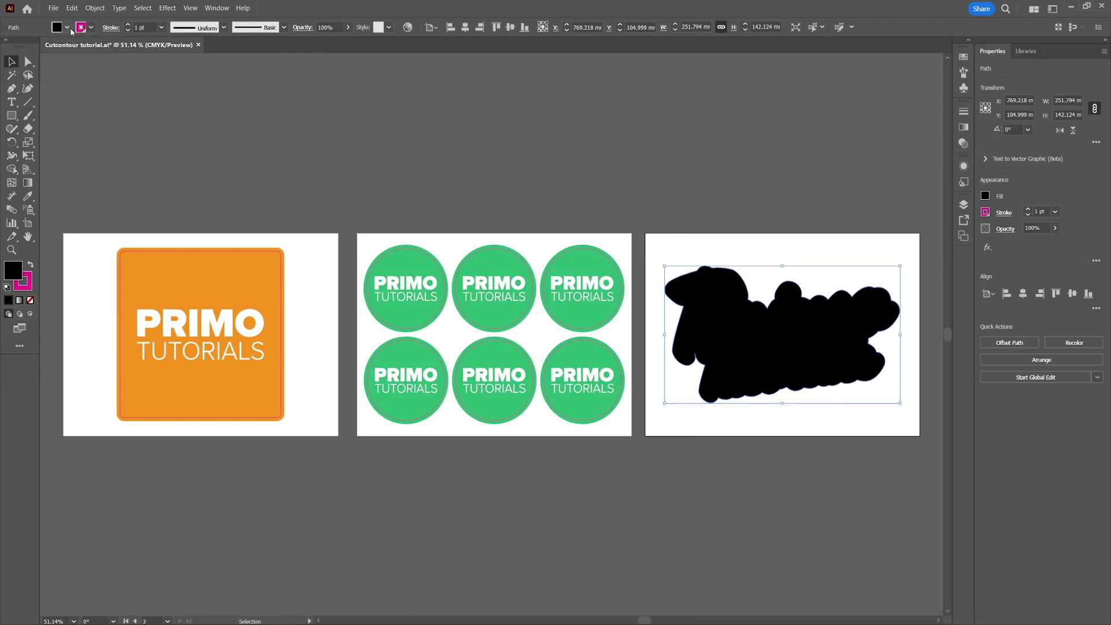
left_click(67, 27)
left_click(8, 47)
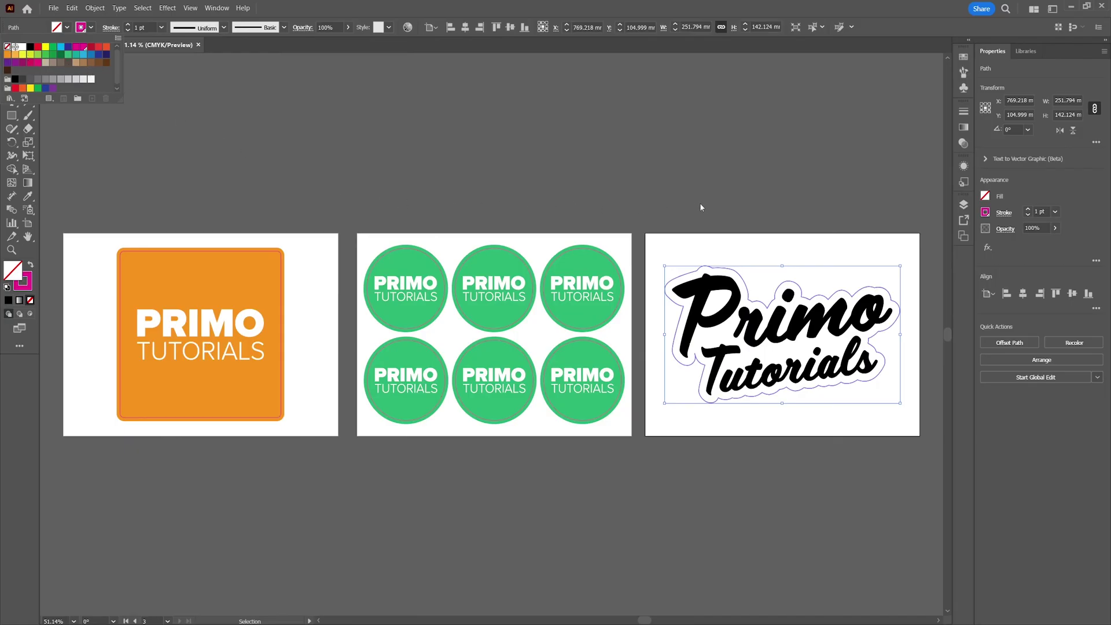
left_click(736, 225)
- Fit the third artboard in view and select only the magenta cut contour
left_click(743, 220)
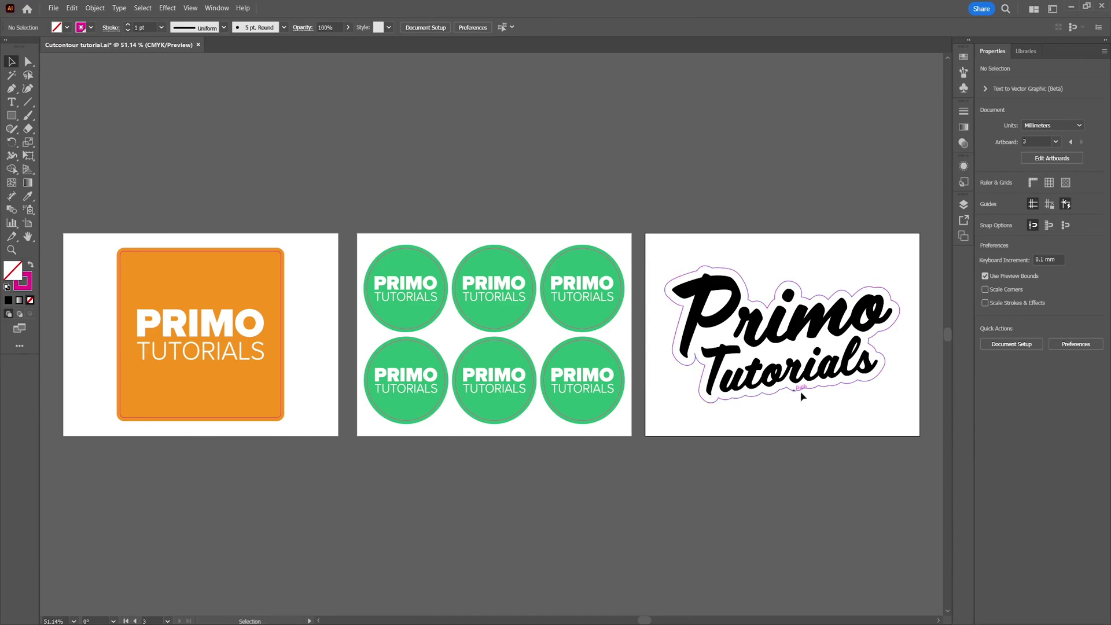
key("ctrl+0")
left_click(508, 372)
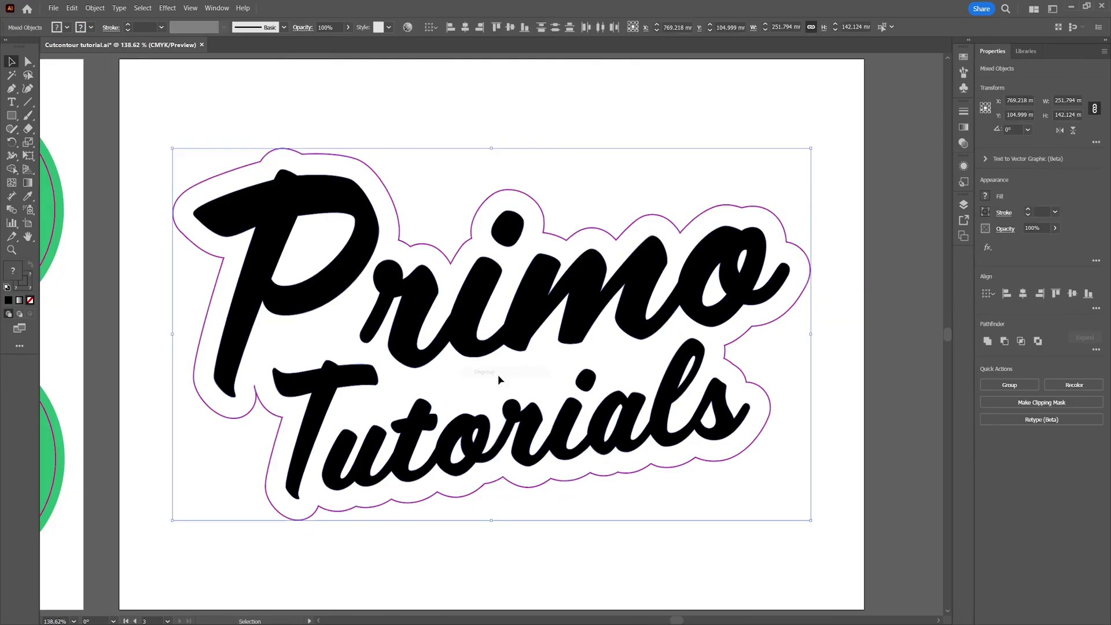
left_click(466, 536)
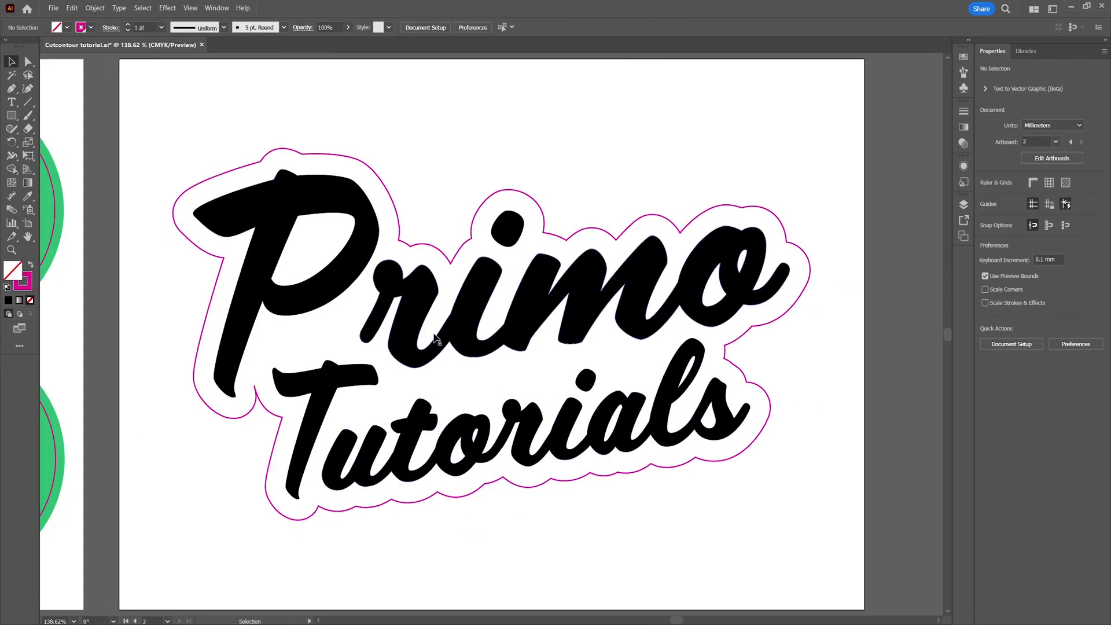
left_click(446, 261)
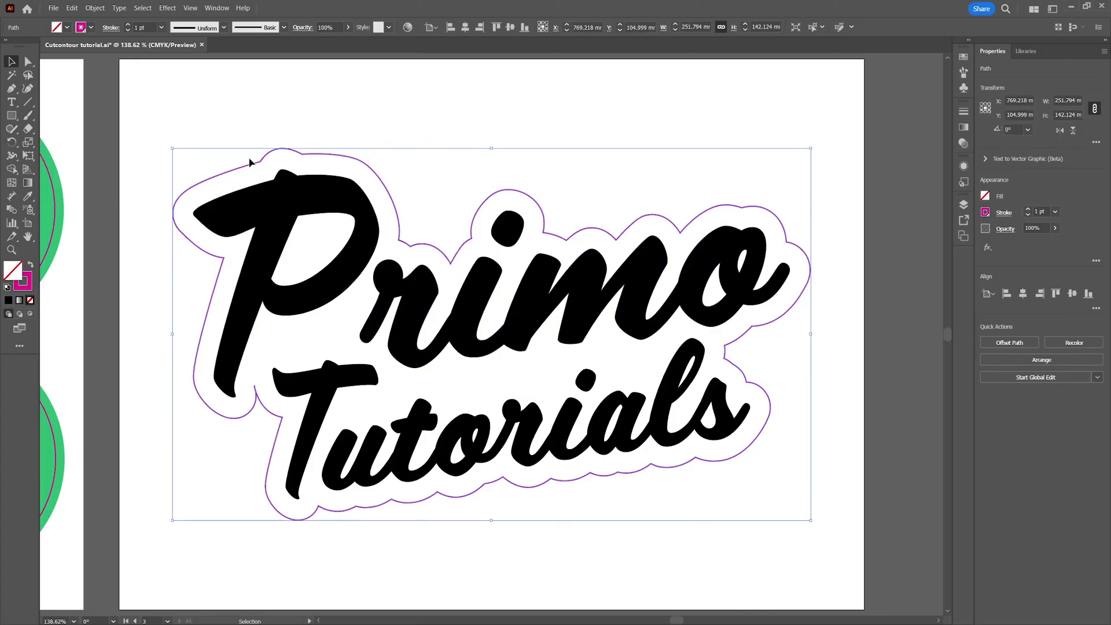
- Smooth the magenta cut contour to about 19% with Object > Path > Smooth, then deselect
left_click(95, 8)
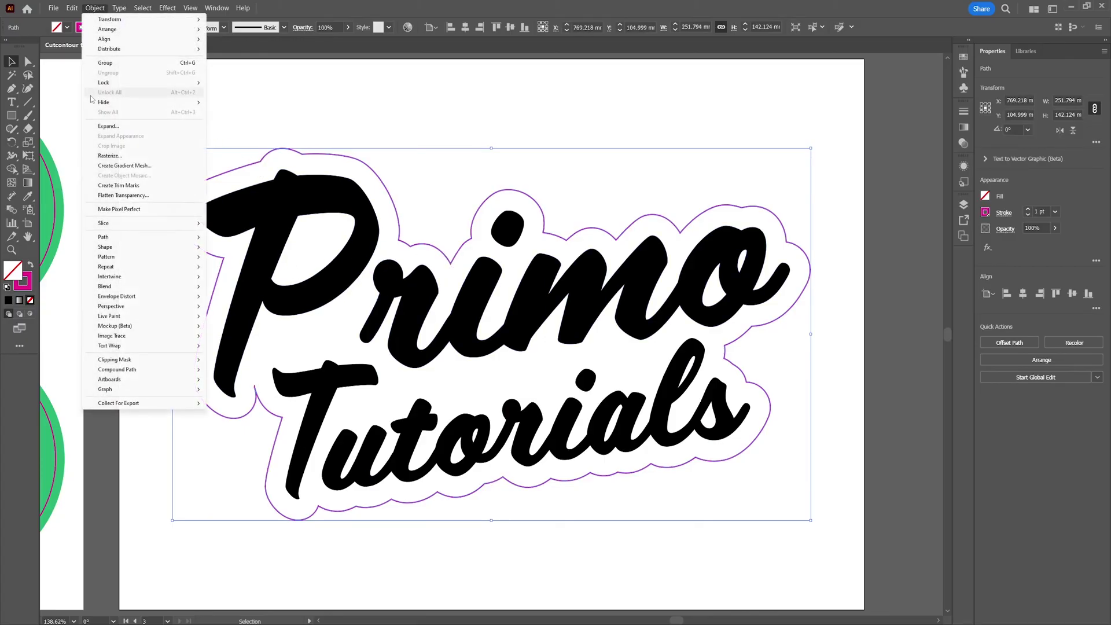
mouse_move(128, 237)
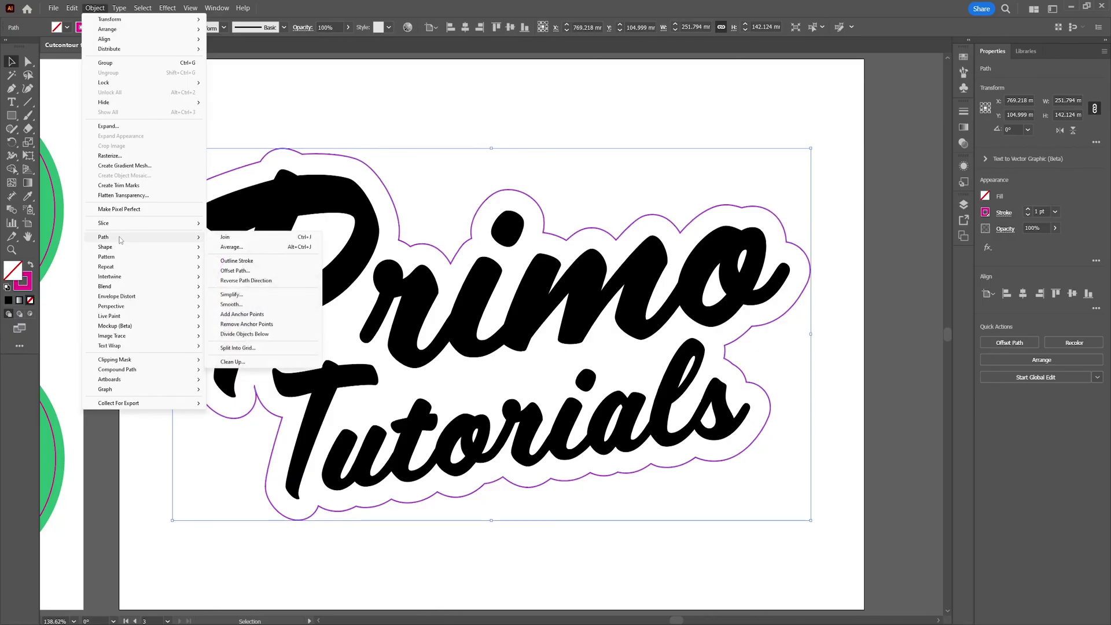
left_click(243, 305)
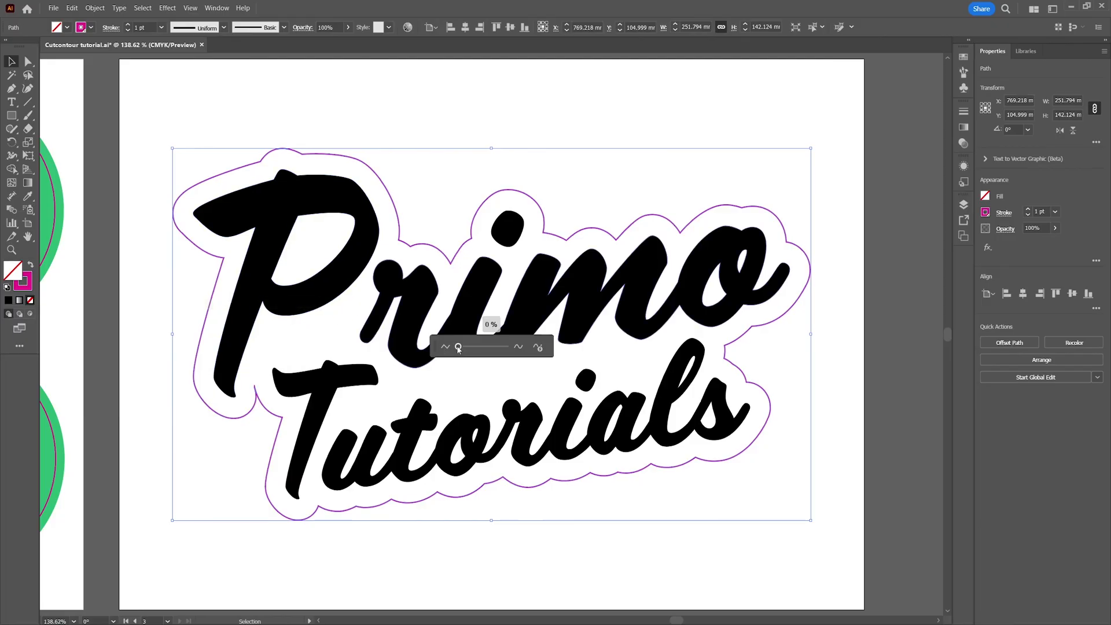
mouse_move(458, 348)
left_mouse_down()
mouse_move(481, 349)
mouse_move(467, 352)
left_mouse_up()
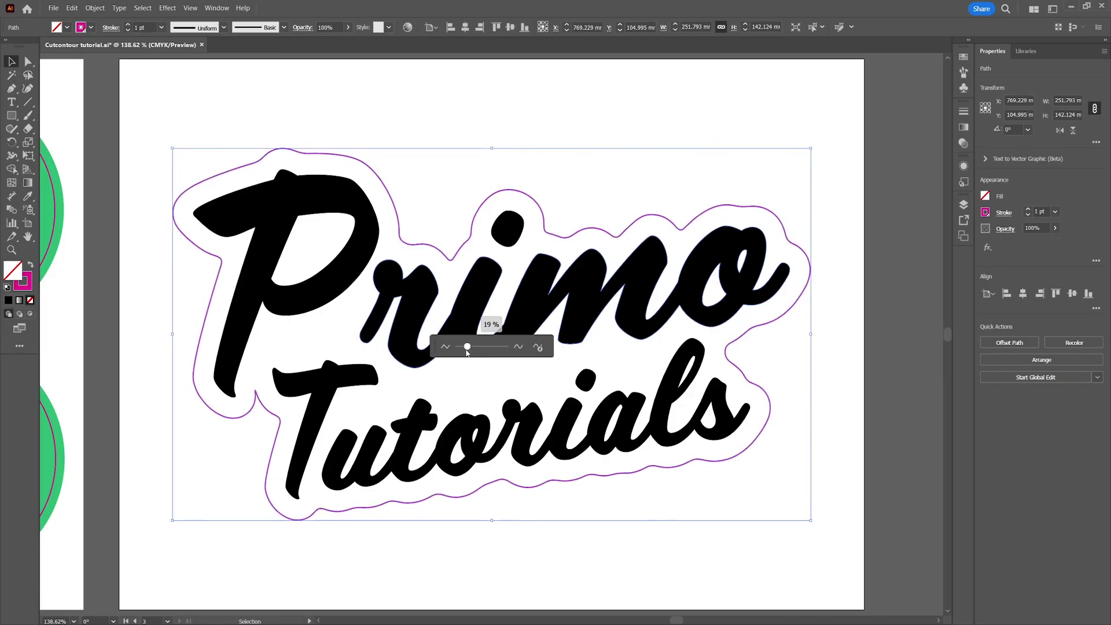
left_click(436, 232)
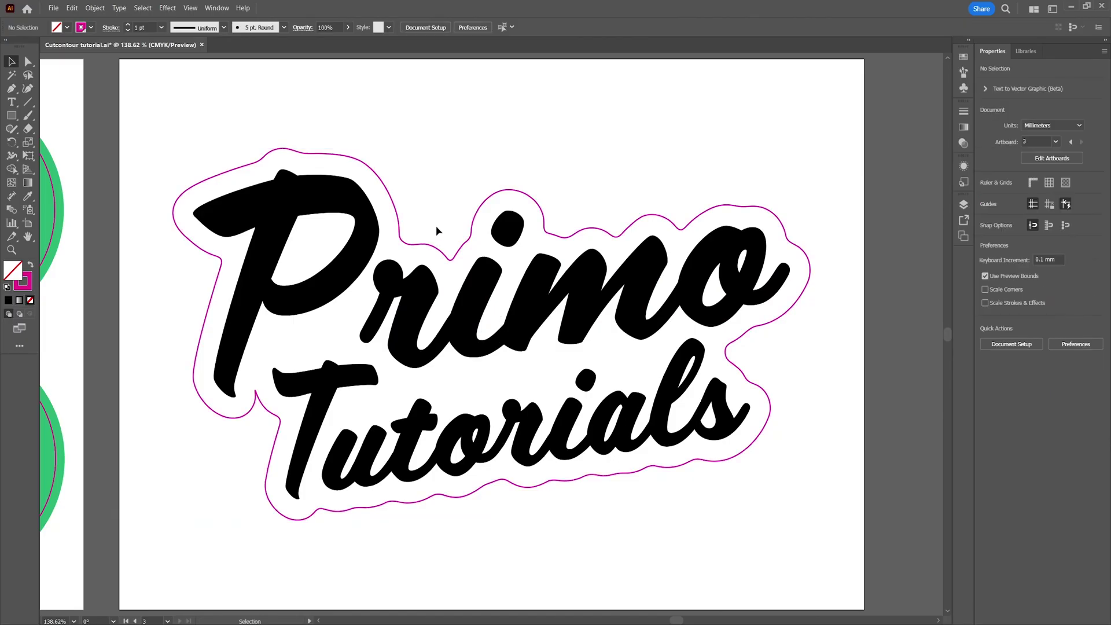